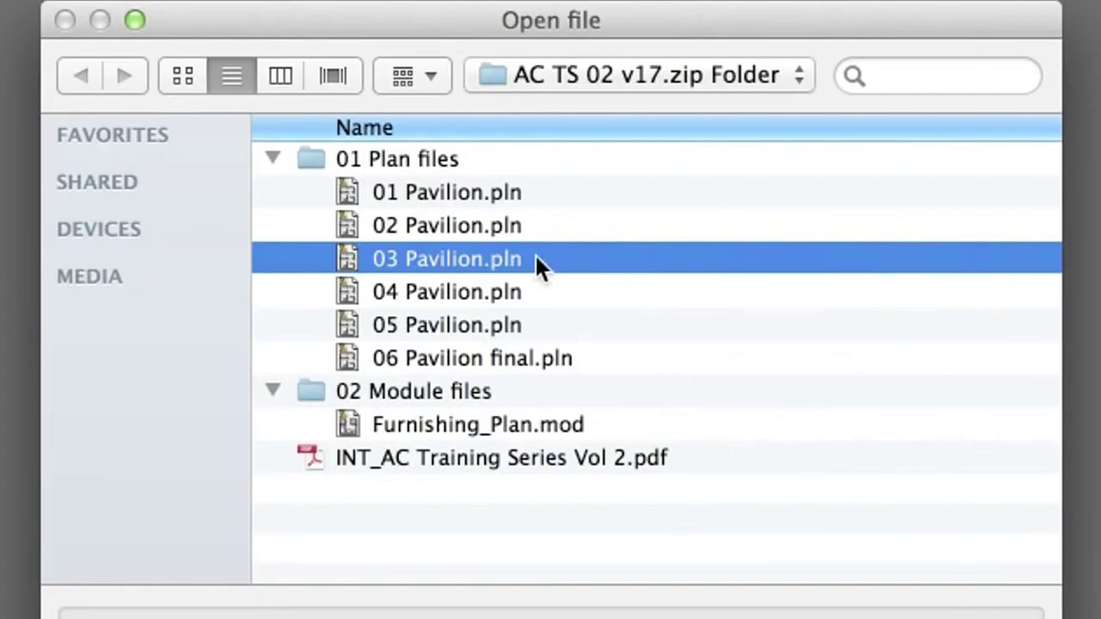
- Open the 04 Pavilion.pln project from the Plan files folder
left_click(552, 293)
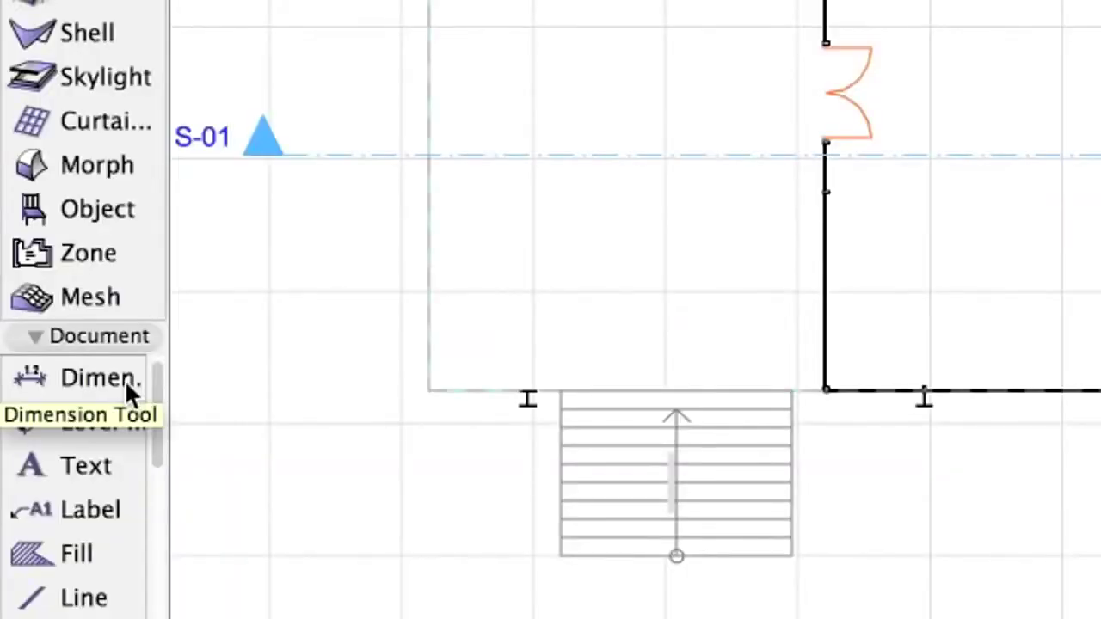
- Give the Dimension tool the Dim (2.5) favourite with the X-Y Only geometry method
left_click(125, 379)
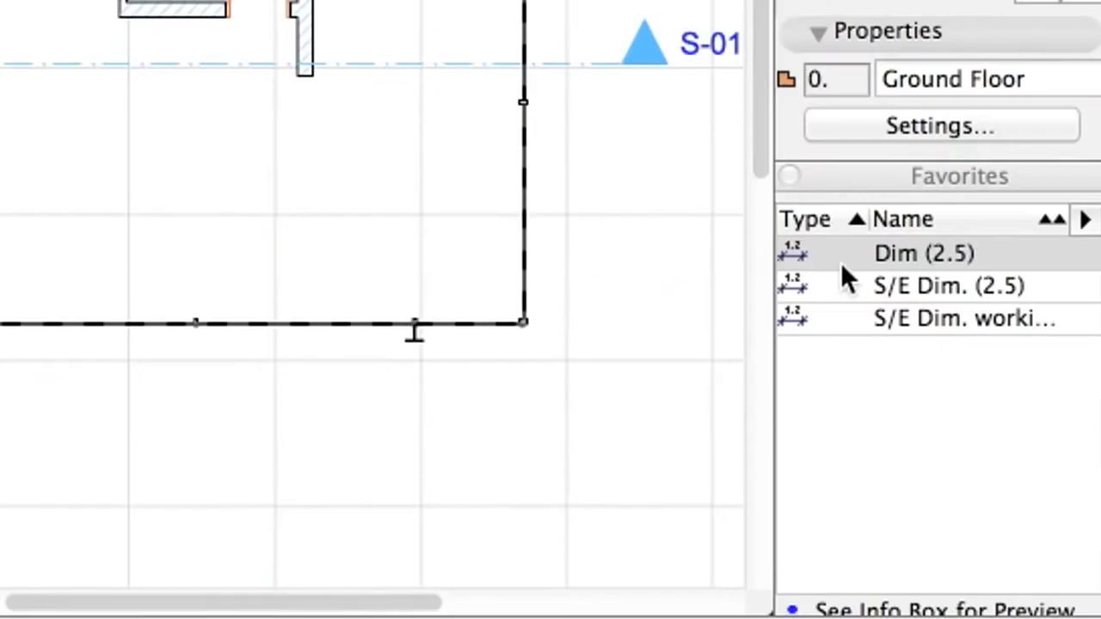
left_click(856, 256)
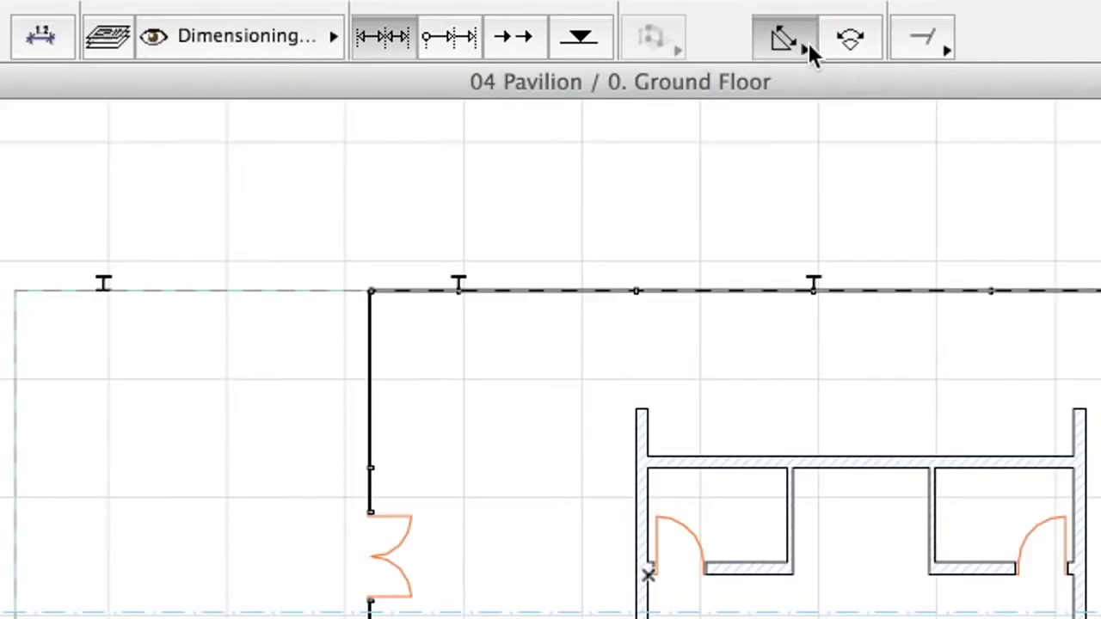
left_click_drag(808, 43, 847, 87)
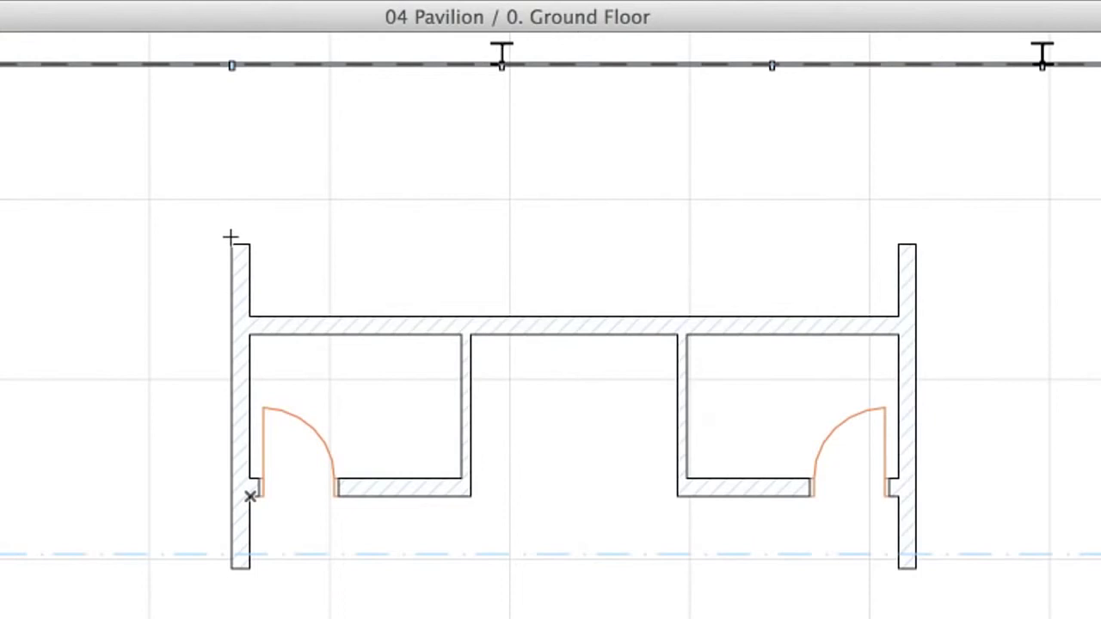
- Dimension the outer wall corners with a 7.60 overall dimension placed above the walls
mouse_move(236, 235)
left_click(576, 407)
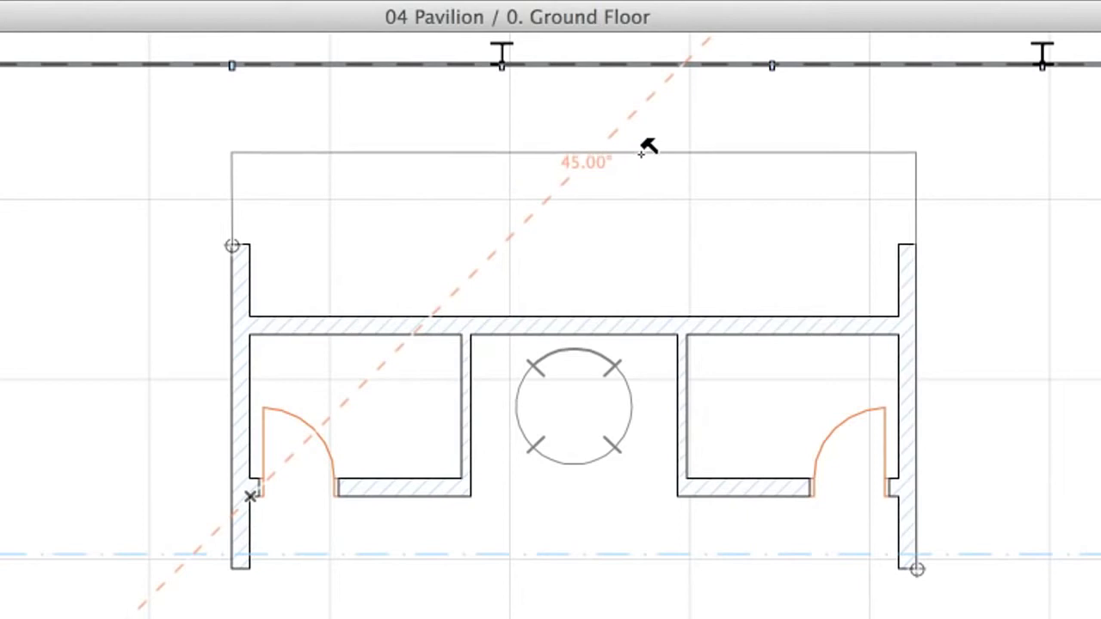
left_click(641, 152)
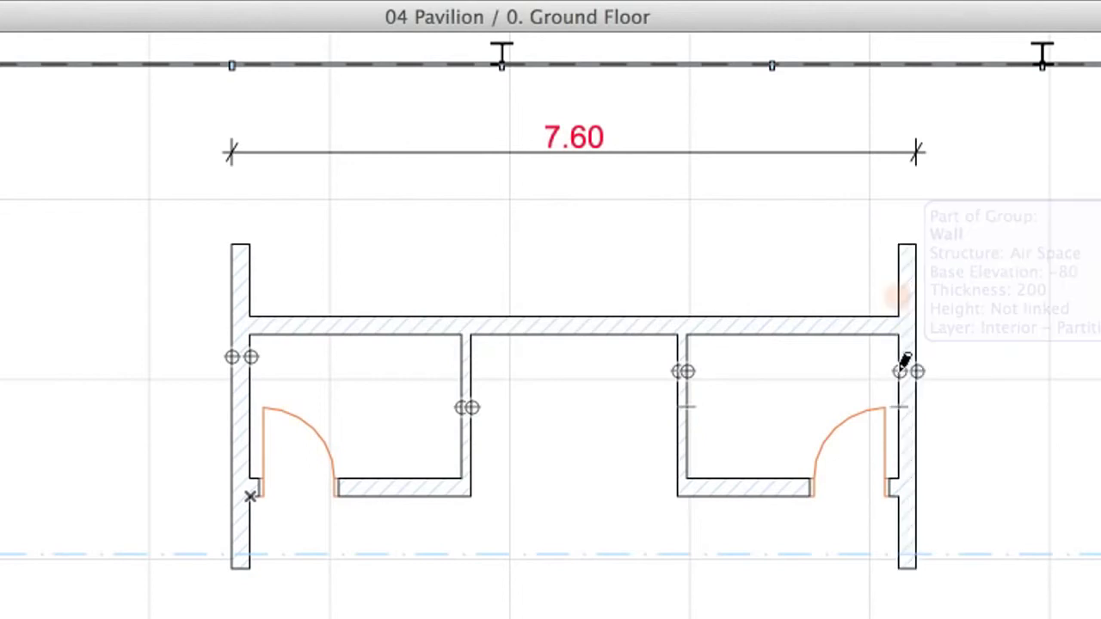
- Place a wall-face chain reading 20, 2.35, 10, 2.30, 10, 2.35, 20 beneath the 7.60 line
left_click(571, 279)
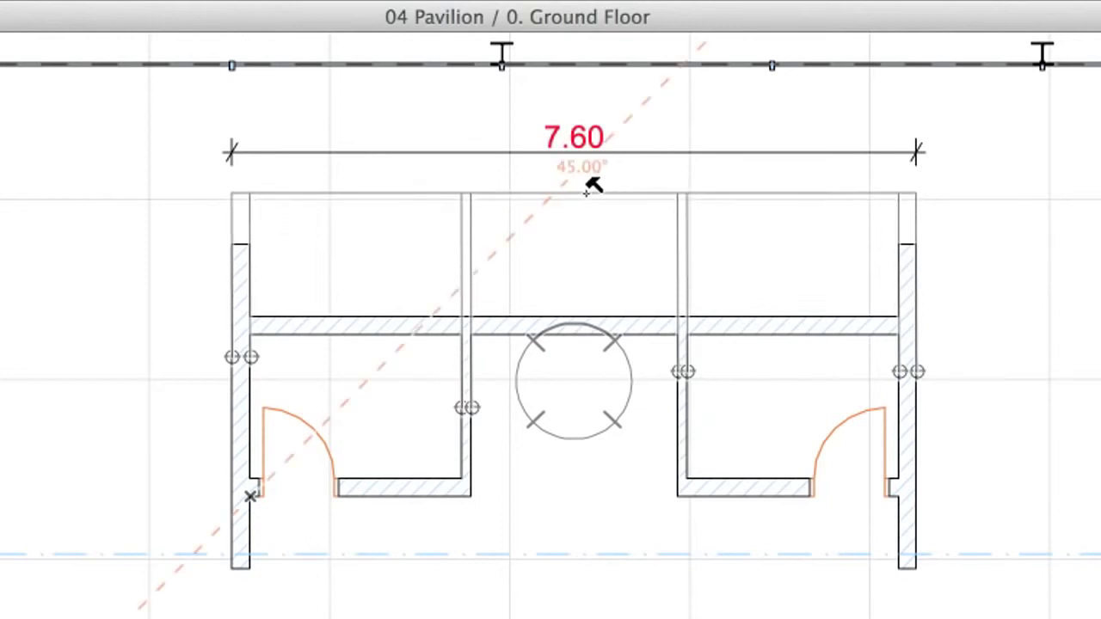
left_click(586, 192)
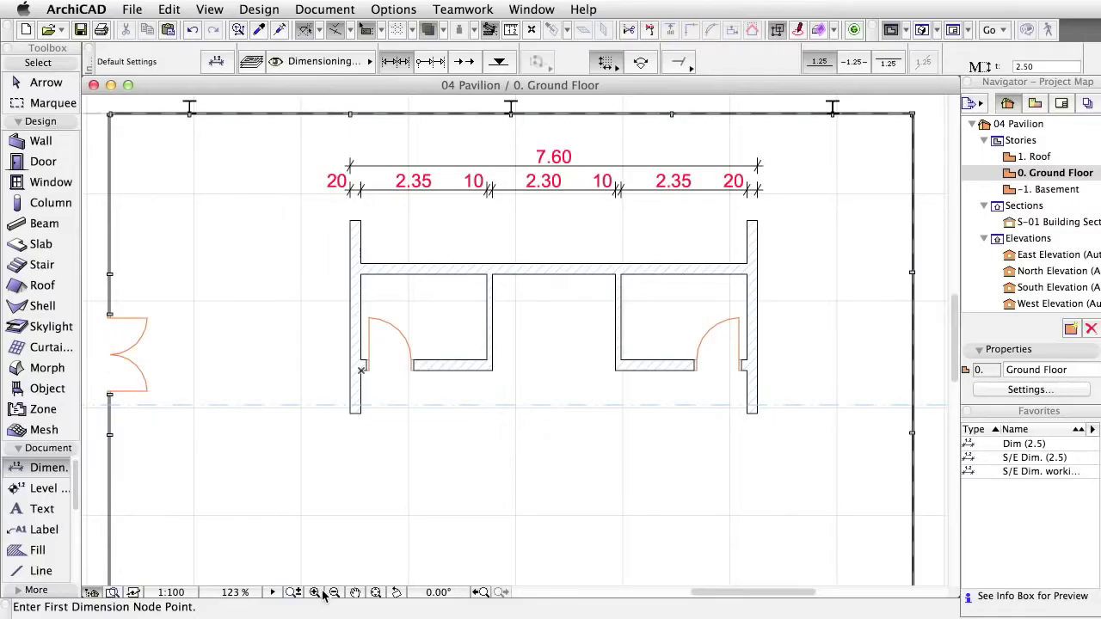
- Zoom to fit the ground floor and select all seven walls with Select All Walls
left_click(483, 593)
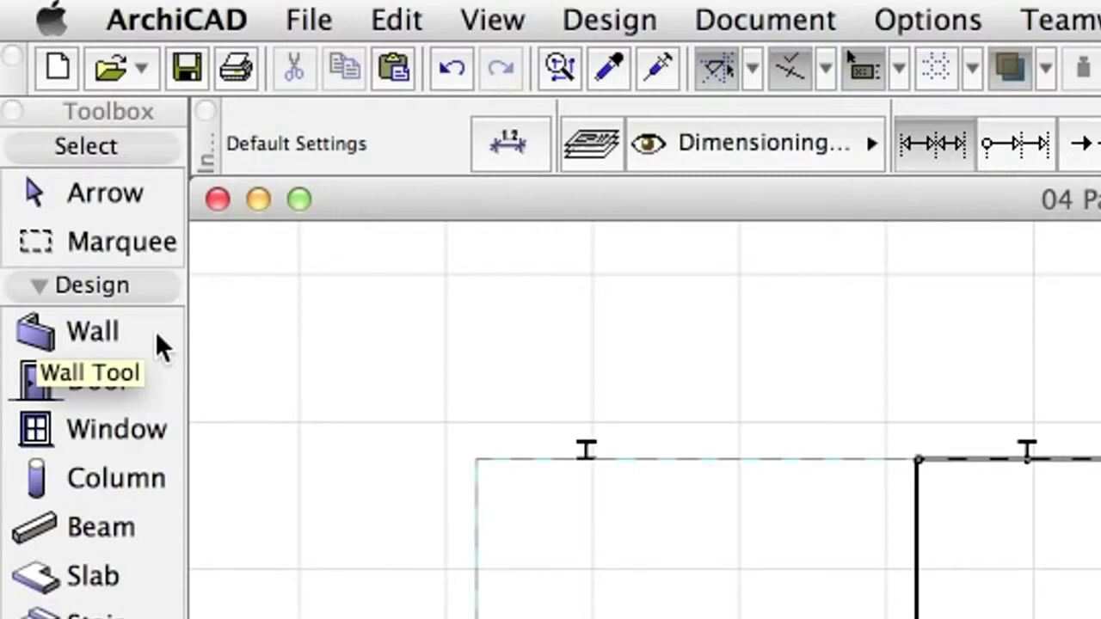
left_click(160, 342)
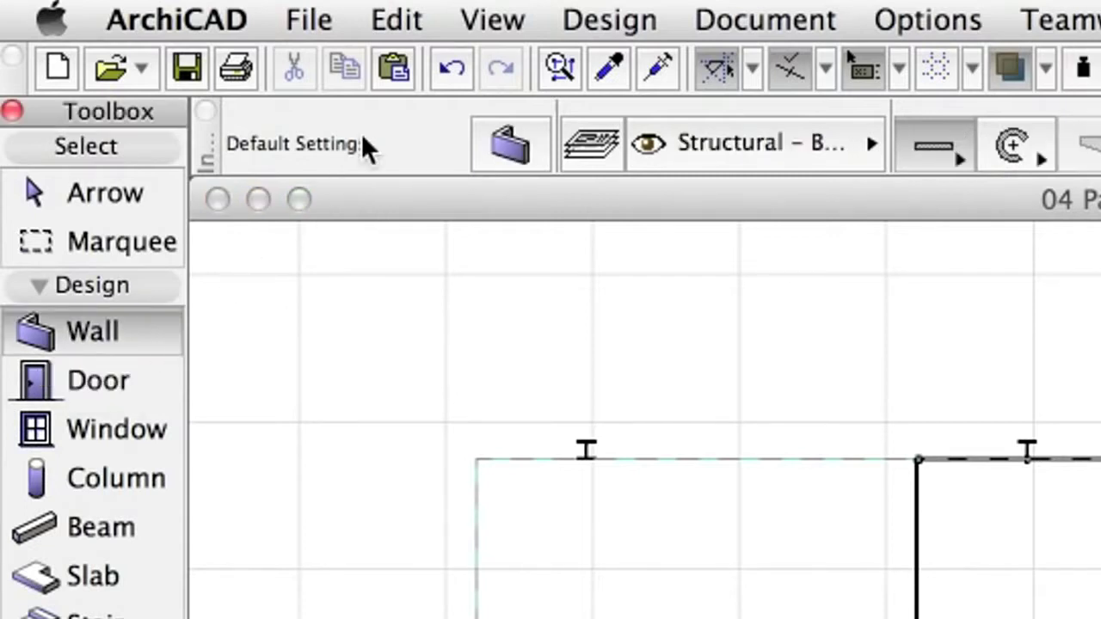
left_click(402, 22)
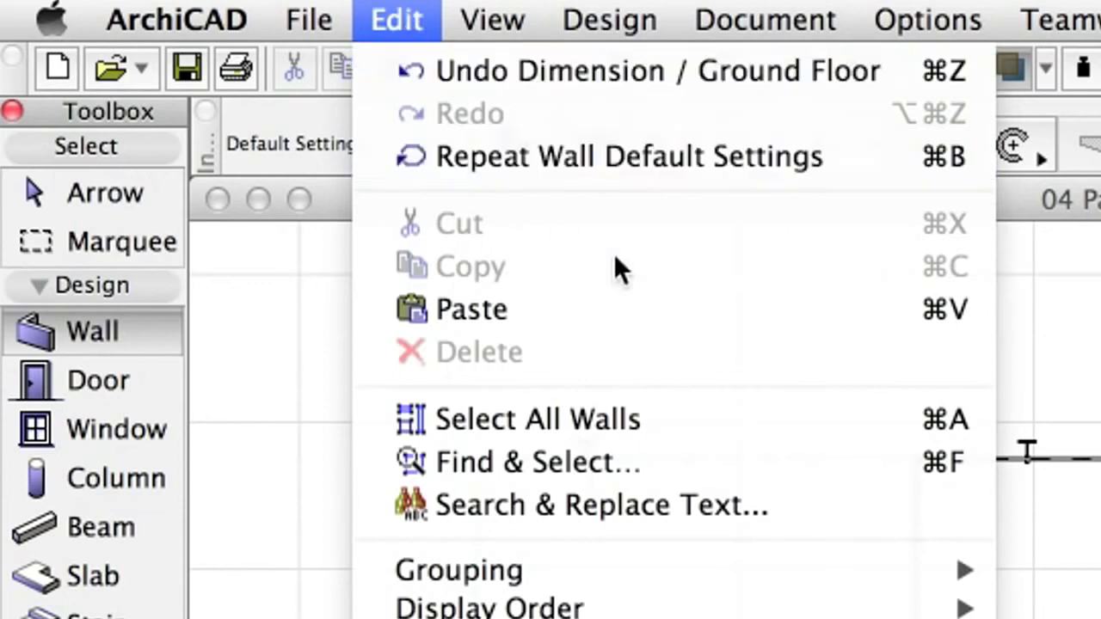
left_click(760, 416)
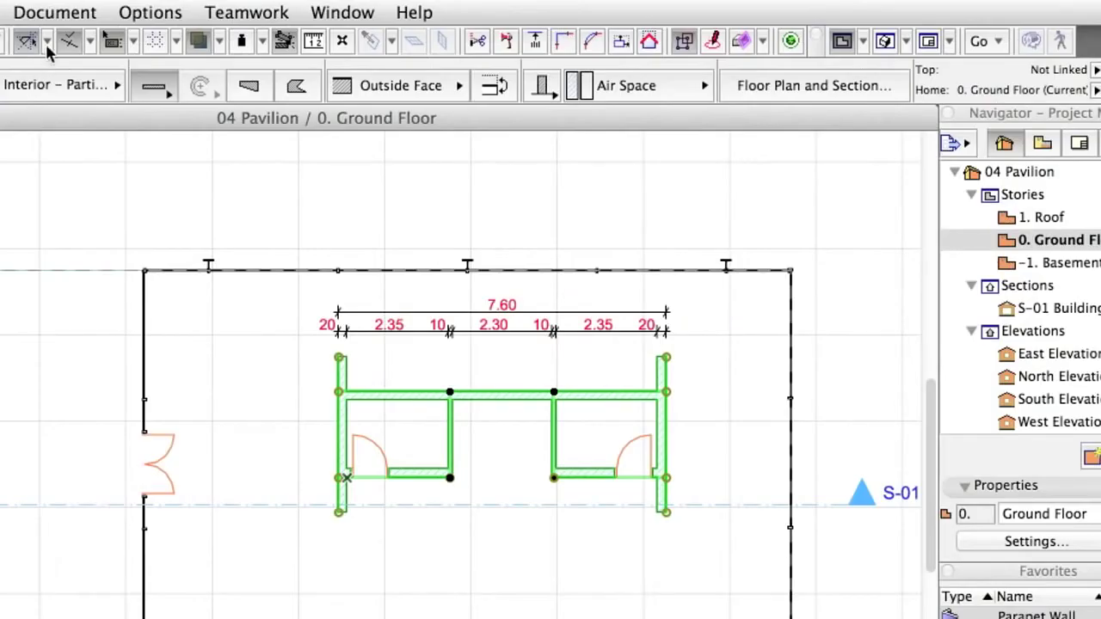
- Launch Exterior Dimensioning from Document > Document Extras > Automatic Dimensioning
left_click(348, 10)
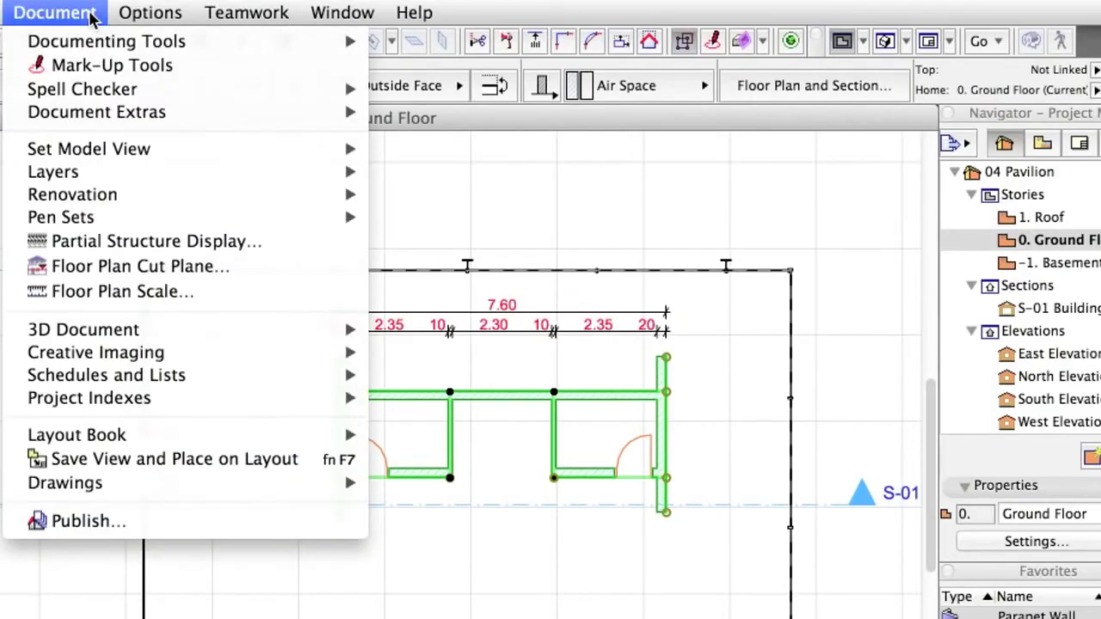
mouse_move(138, 116)
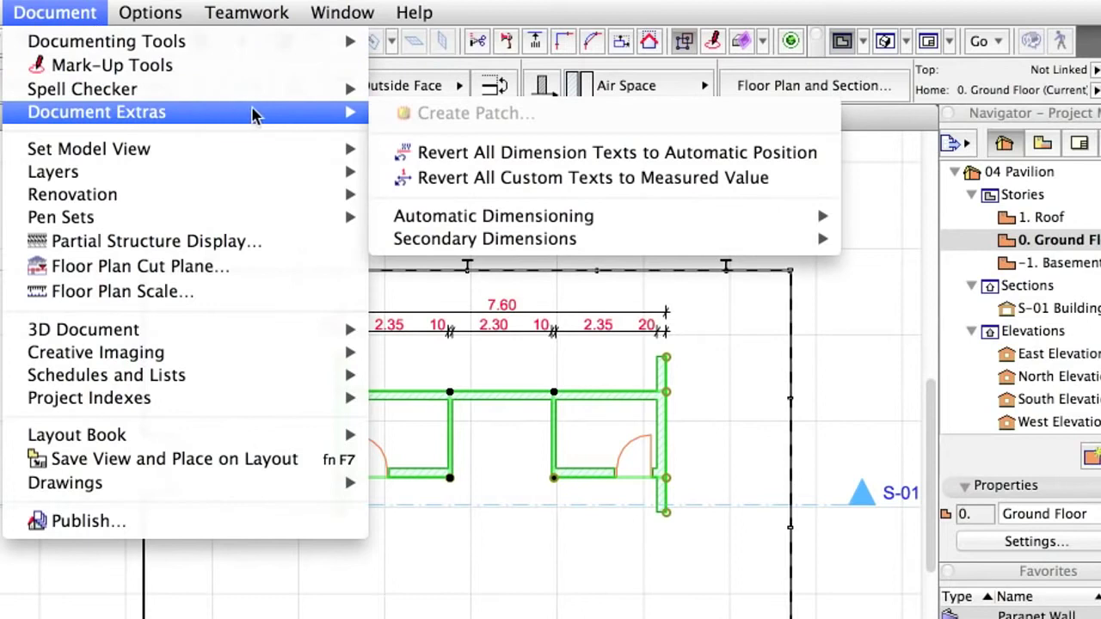
mouse_move(609, 231)
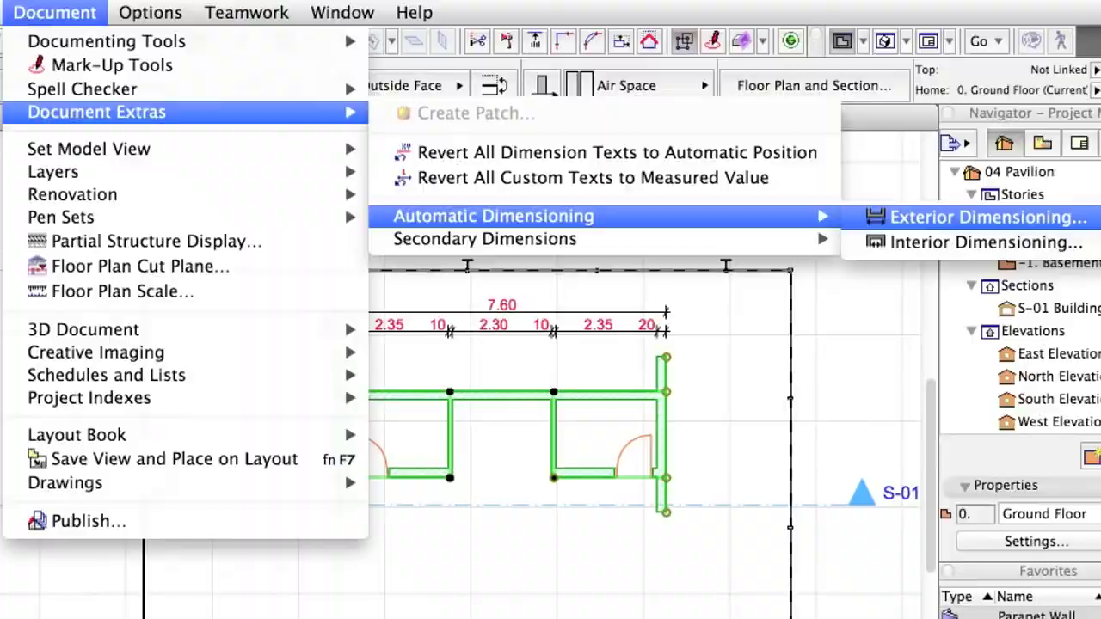
left_click(987, 217)
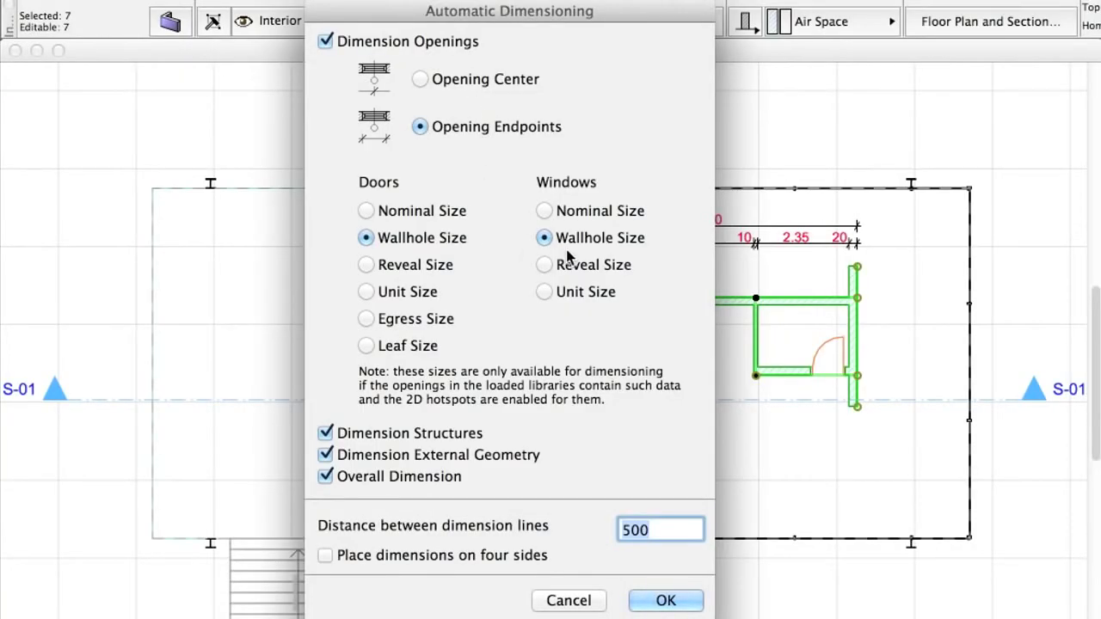
- Enable placing dimensions on four sides and accept the automatic dimensioning settings
left_click(327, 557)
left_click(692, 602)
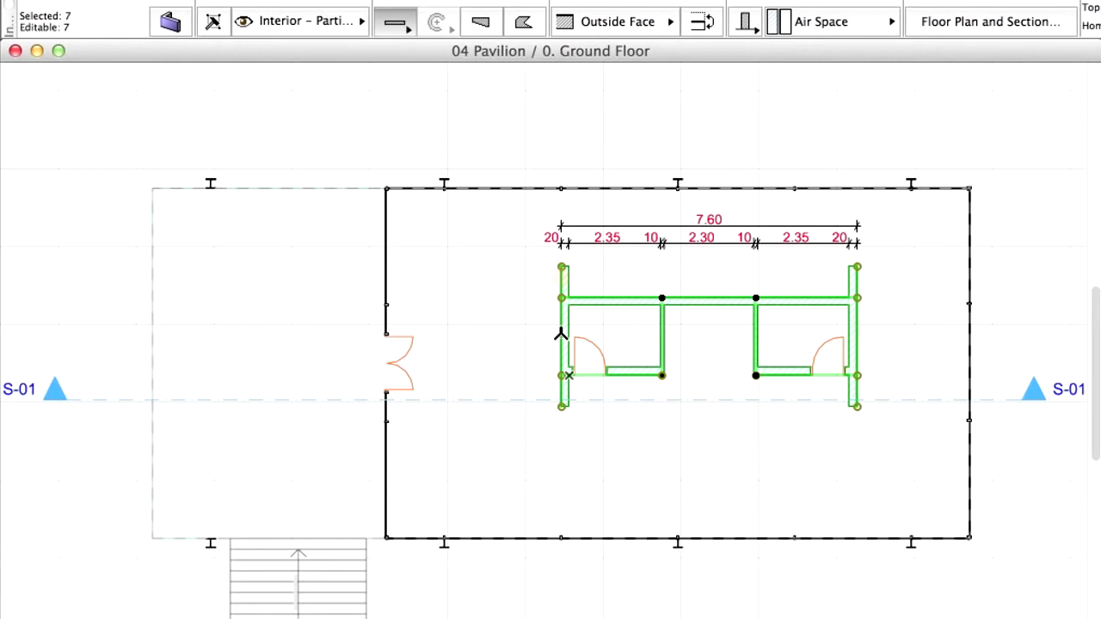
- Place the automatic dimension chains around the wall block, then deselect the walls
left_click(509, 358)
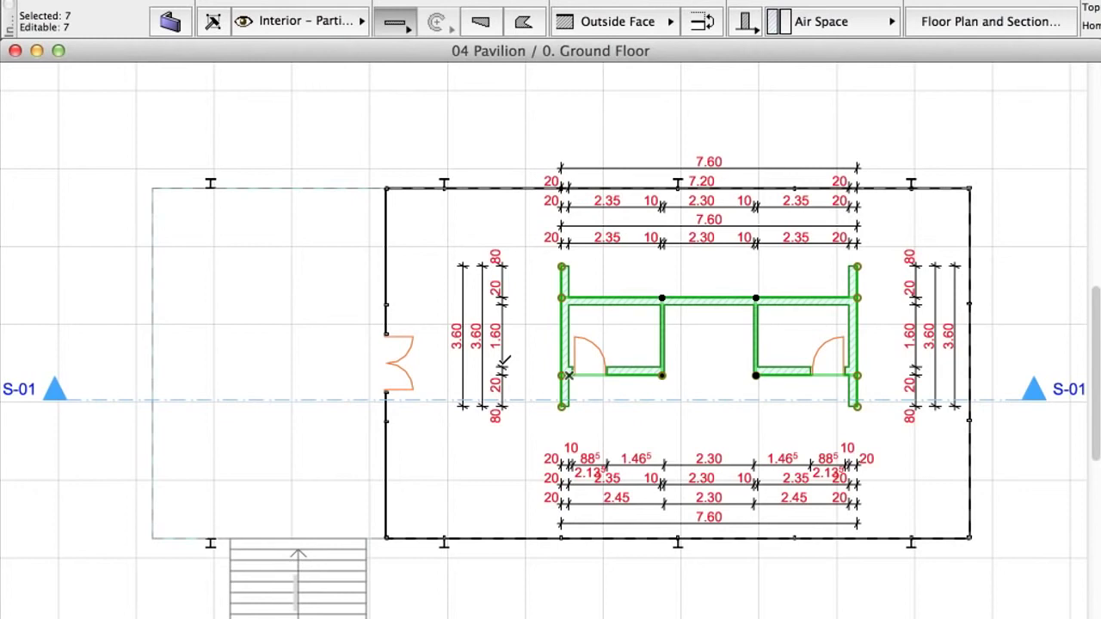
key("Escape")
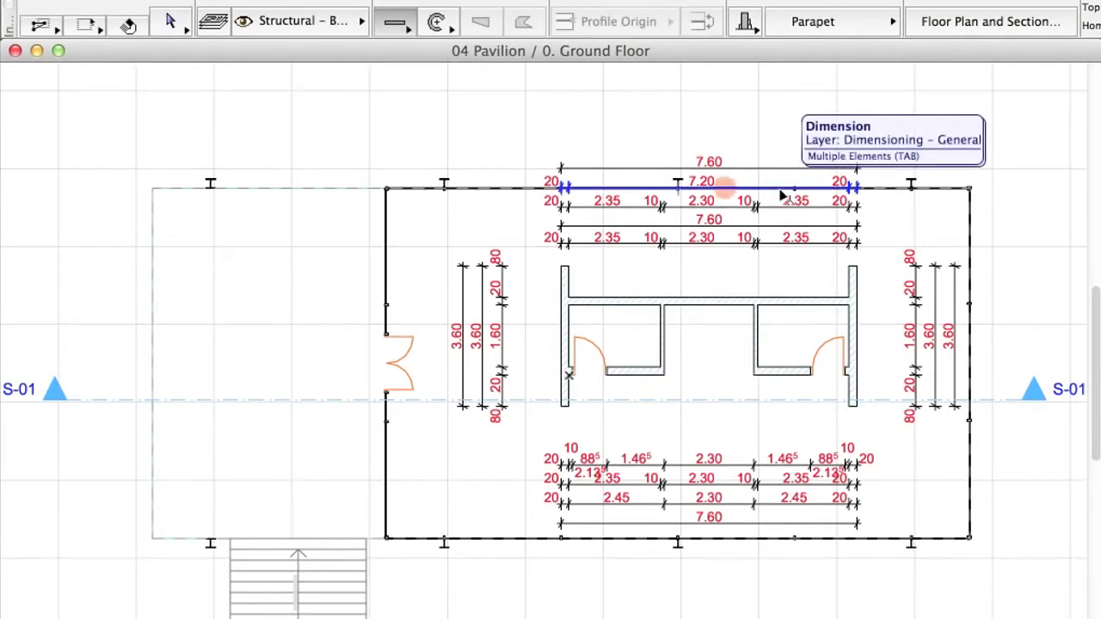
- Delete the redundant 7.20 automatic dimension chain above the wall block
left_click(780, 191)
key("Delete")
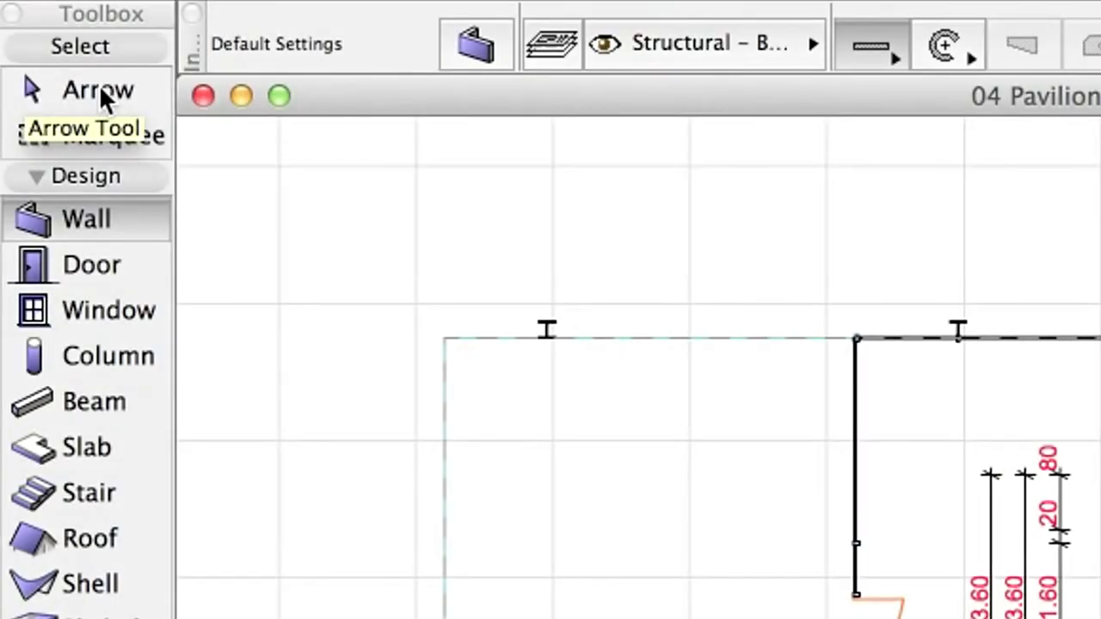
- Move the 7.60 dimension and wall chain higher and the 3.60 dimension out to the left
left_click(101, 89)
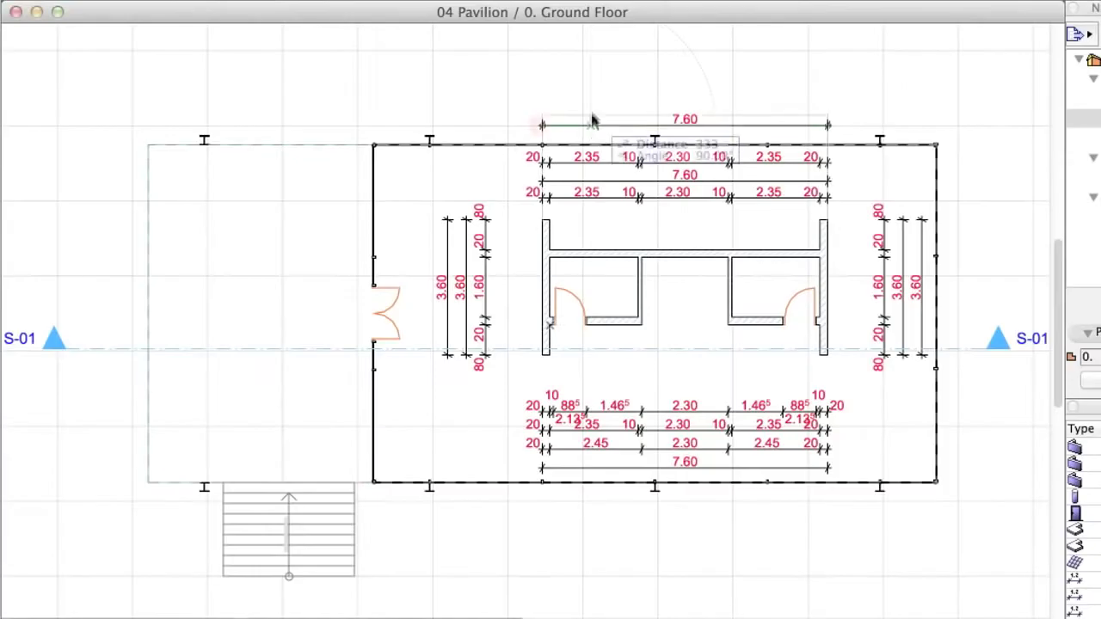
mouse_move(590, 118)
left_mouse_down()
mouse_move(590, 105)
mouse_move(593, 113)
left_mouse_up()
left_click_drag(606, 164, 607, 114)
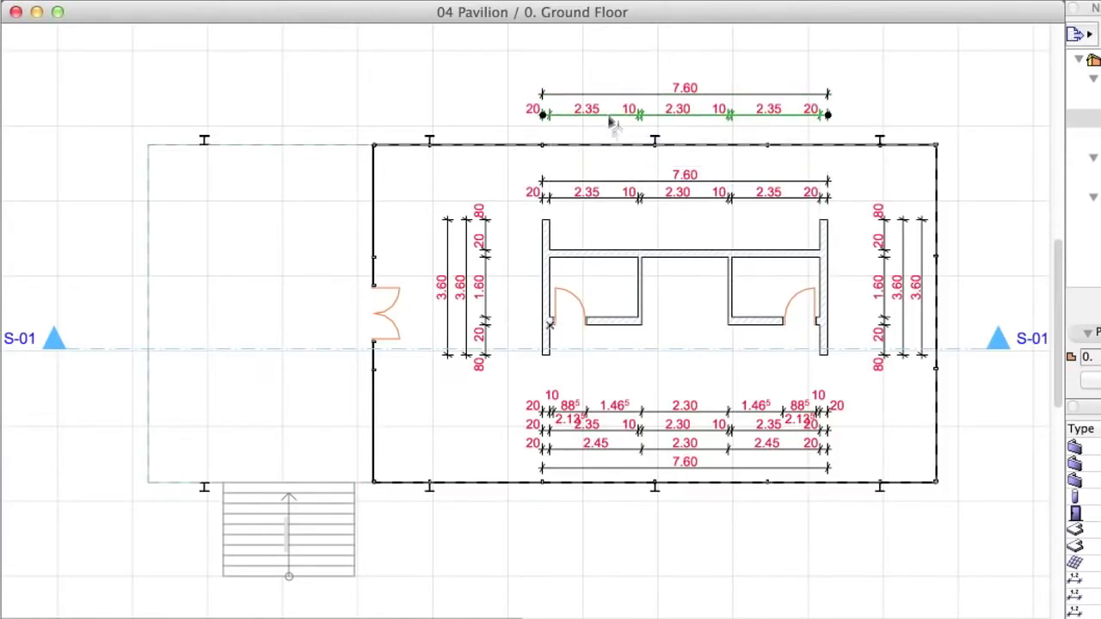
left_click_drag(447, 241, 117, 242)
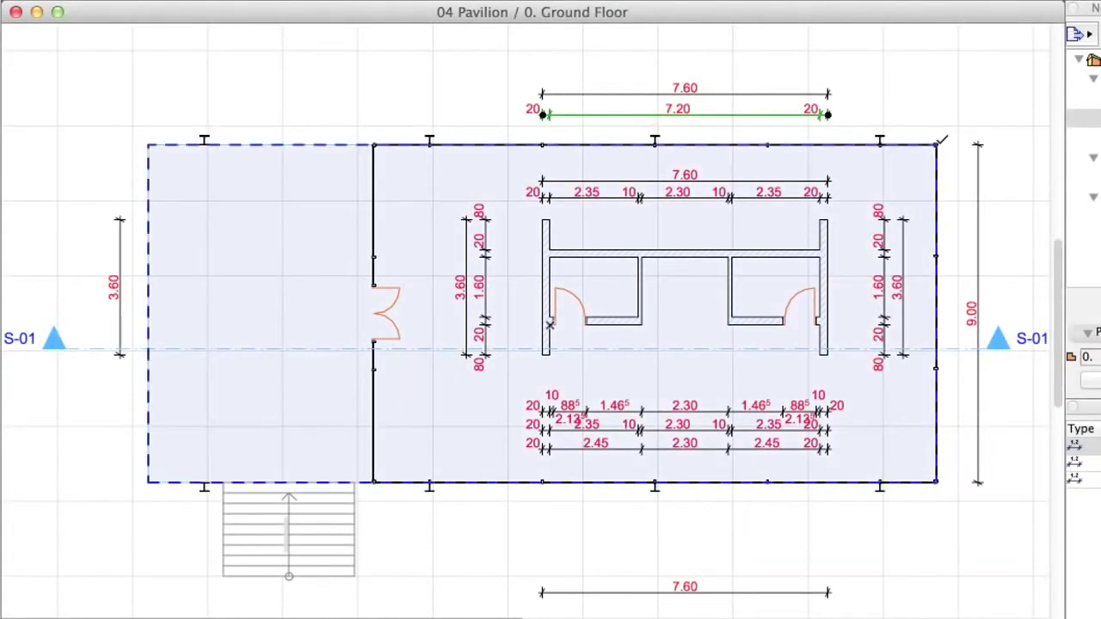
- Extend the 7.20 chain to both slab corners, giving 10.50 / 7.20 / 2.90
left_click(937, 144)
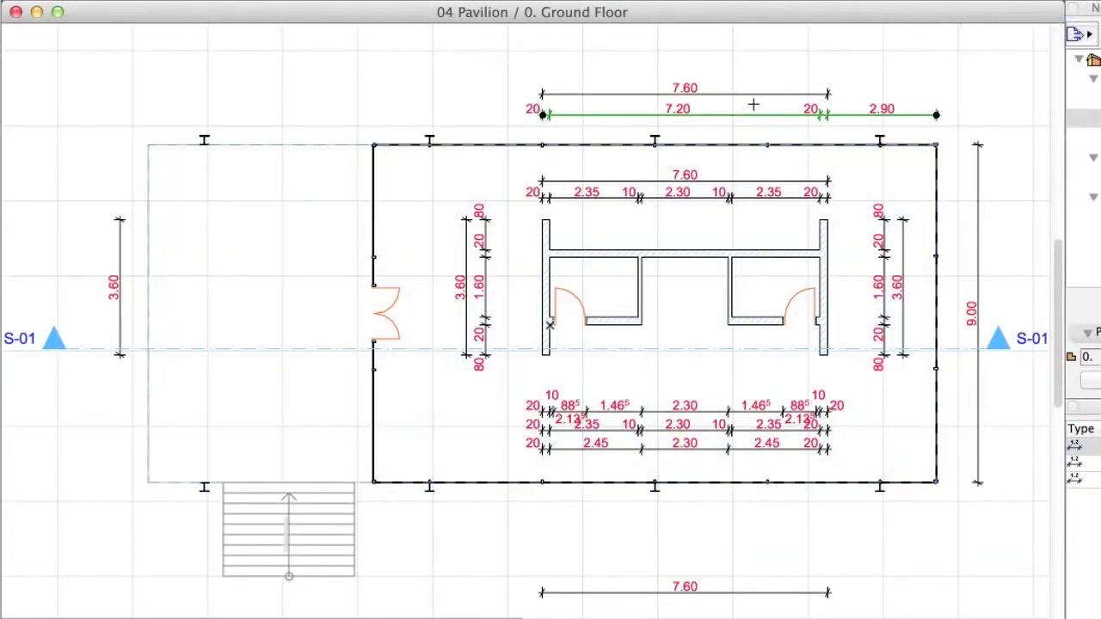
left_click(583, 93)
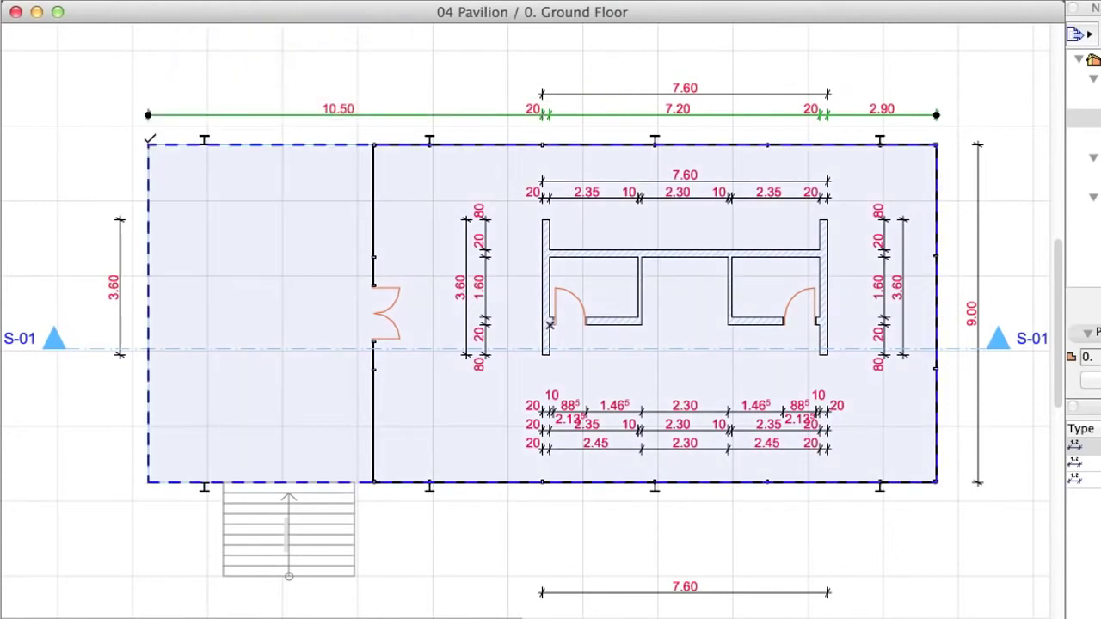
left_click(165, 129)
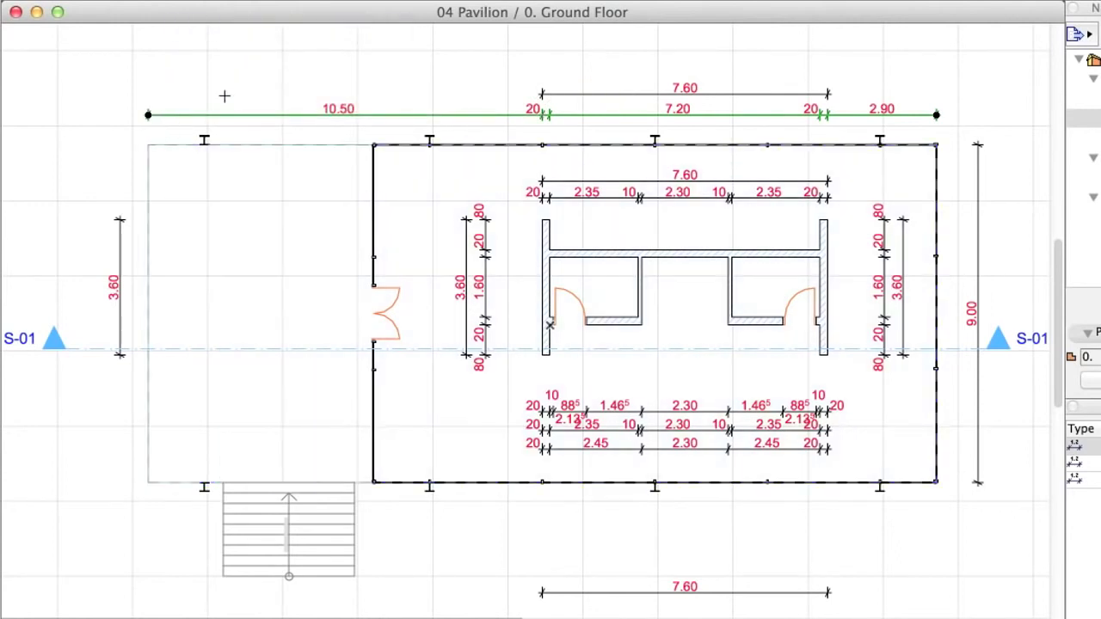
- Add both slab corners to the outer 7.60 dimension, giving 10.50 / 7.60 / 2.90
left_click(573, 99)
left_click(576, 94)
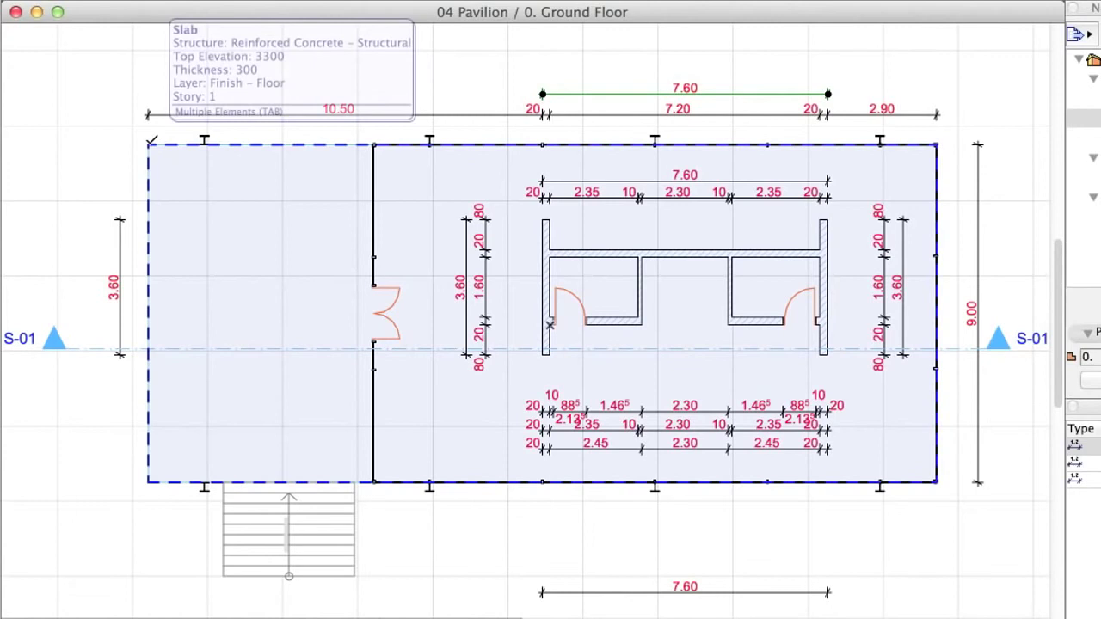
left_click(149, 142)
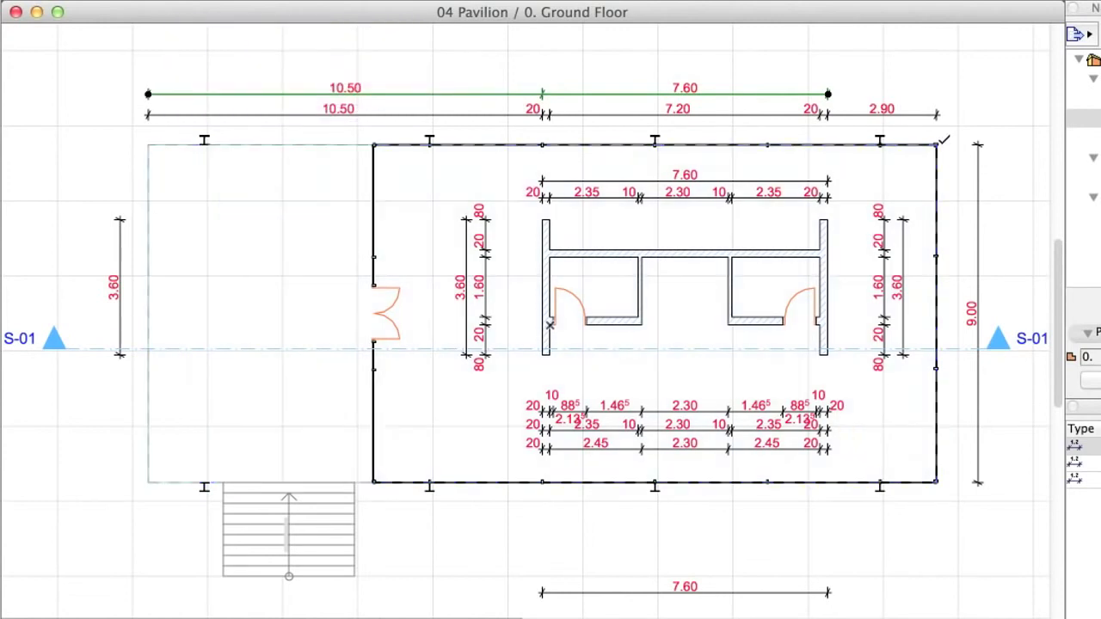
left_click(937, 142)
left_click(991, 88)
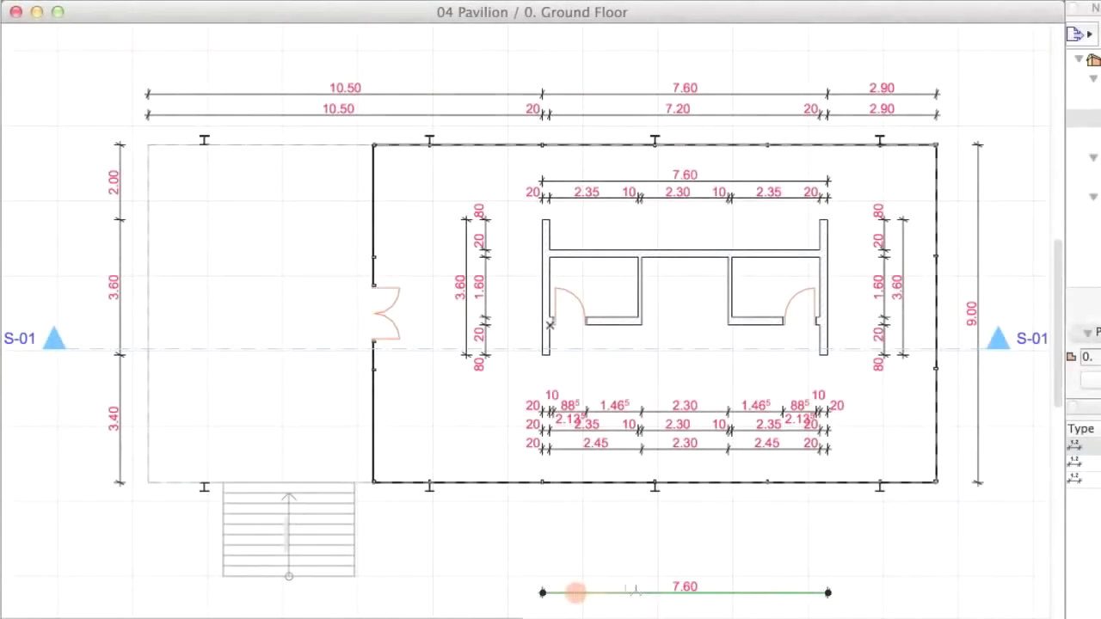
- Rework the bottom chain to 2.00 / 3.50 / 15.50, then measure the slab's 9.00 left edge
left_click(354, 576)
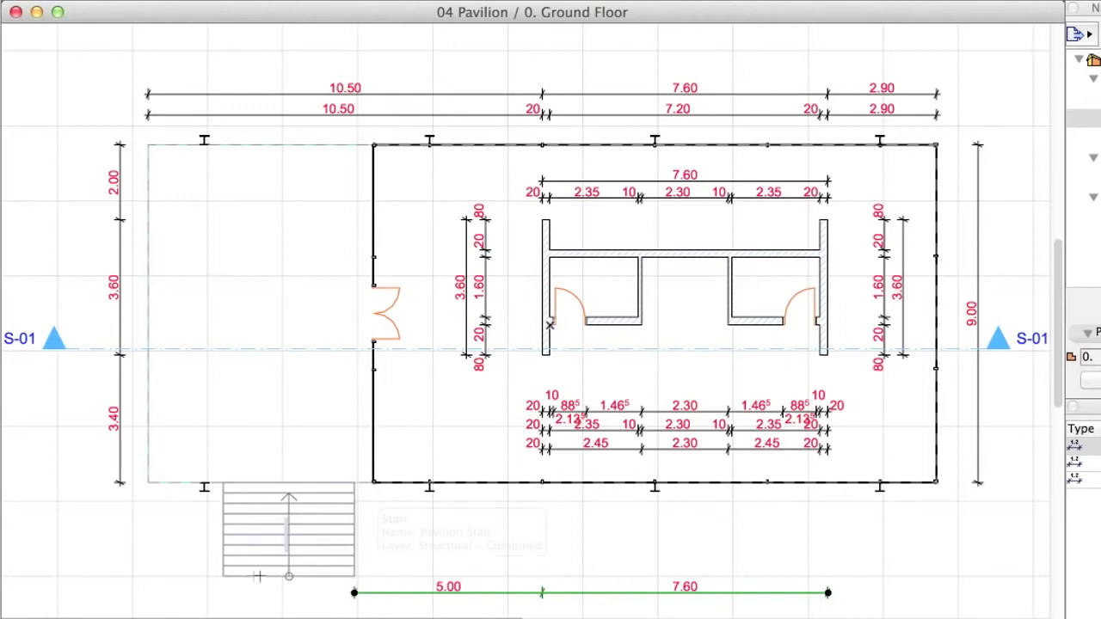
left_click(223, 576)
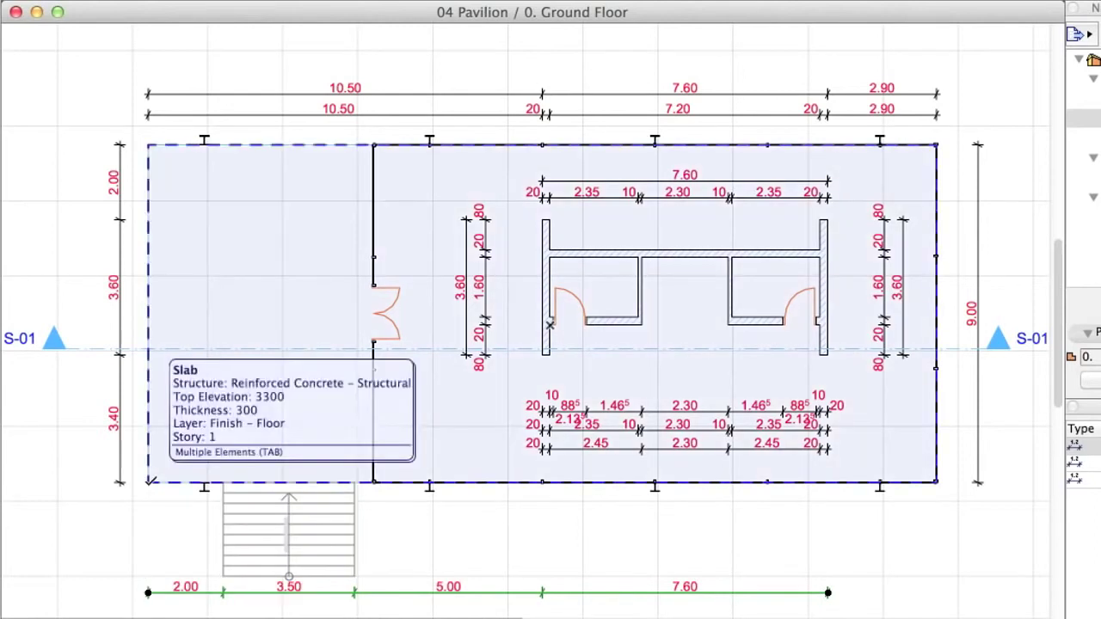
left_click(148, 482)
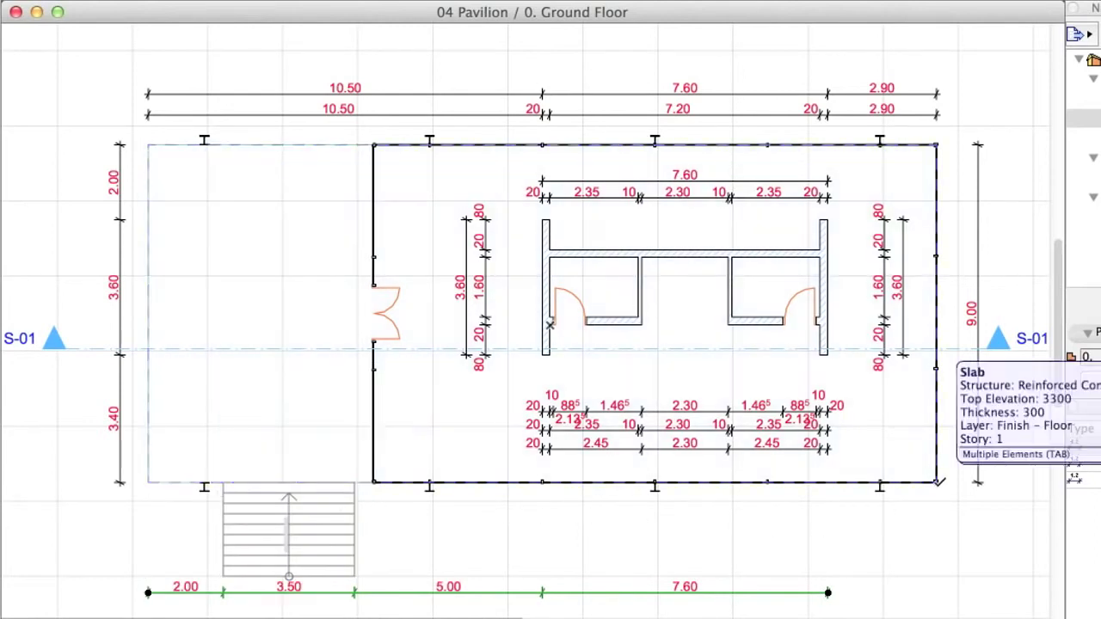
double_click(937, 482)
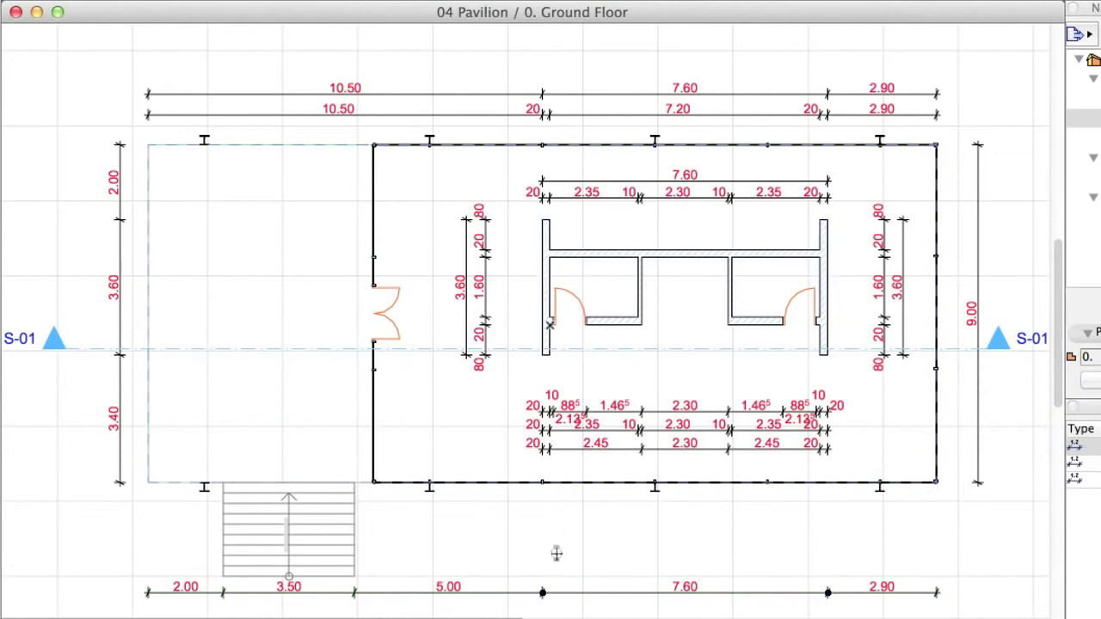
key("Delete")
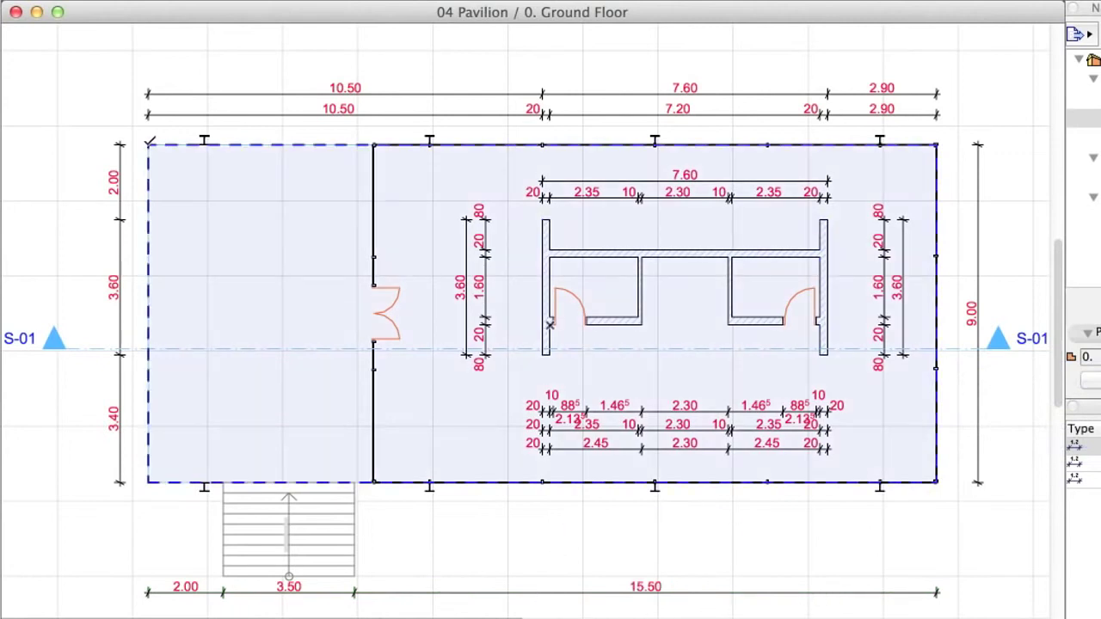
left_click(150, 143)
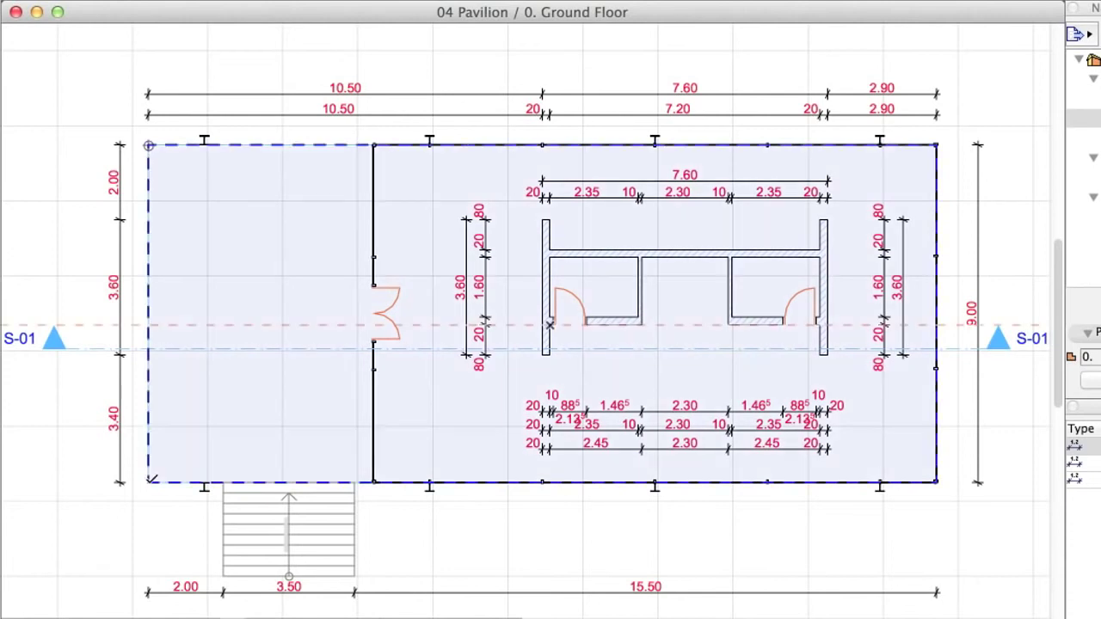
left_click(148, 483)
- Place the 9.00 dimension left of the plan and add a 21.00 slab-width dimension below the chain
left_click(98, 411)
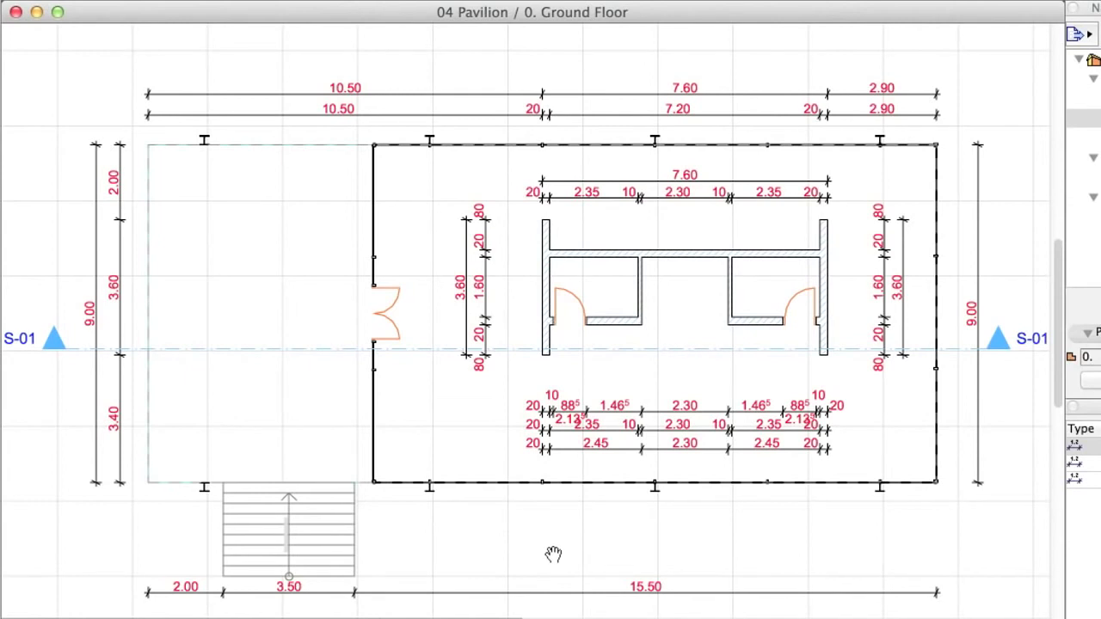
middle_click_drag(553, 553, 548, 531)
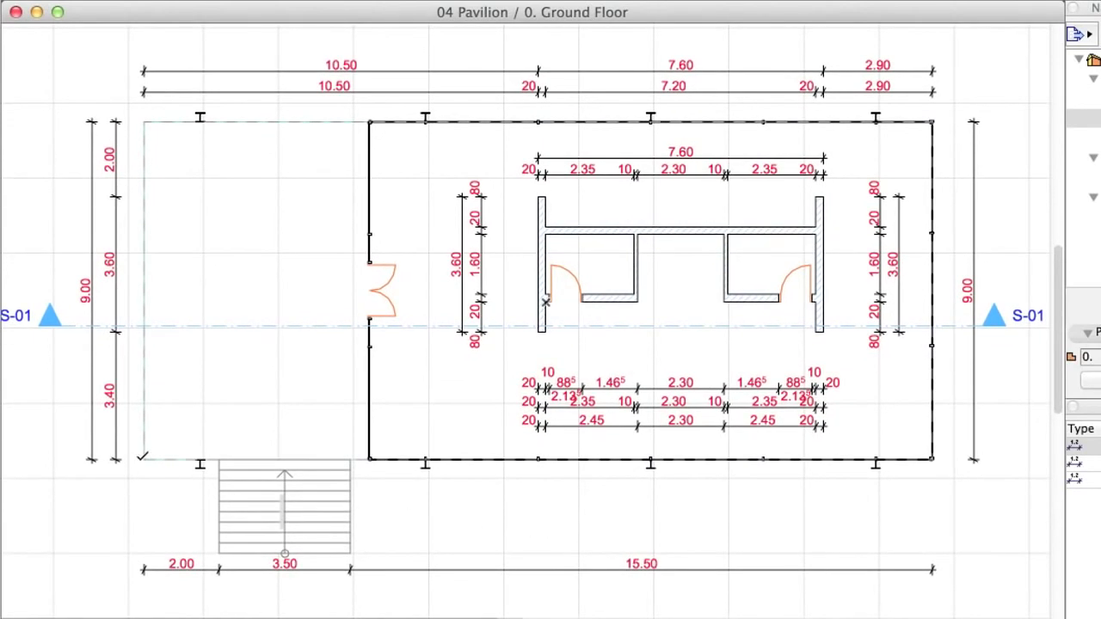
left_click(148, 456)
left_click(146, 459)
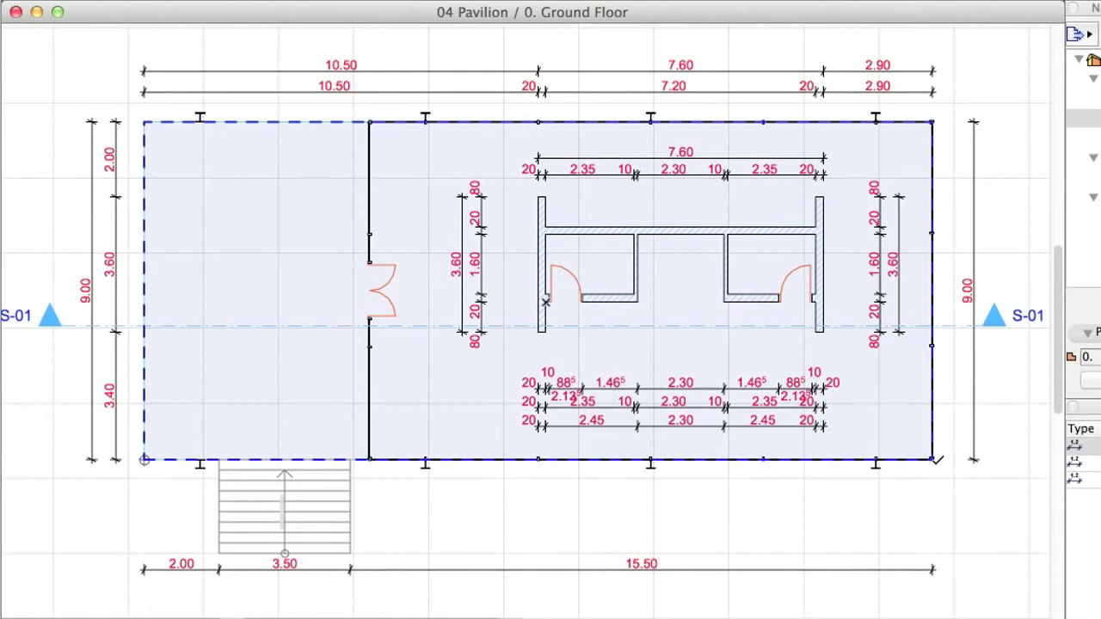
left_click(934, 460)
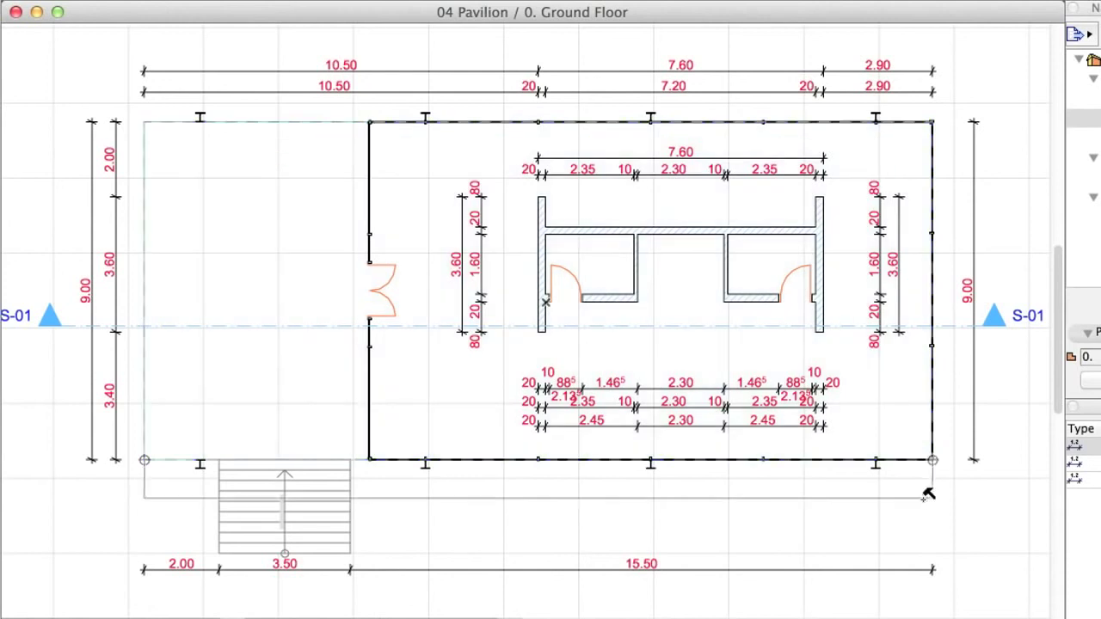
left_click(903, 592)
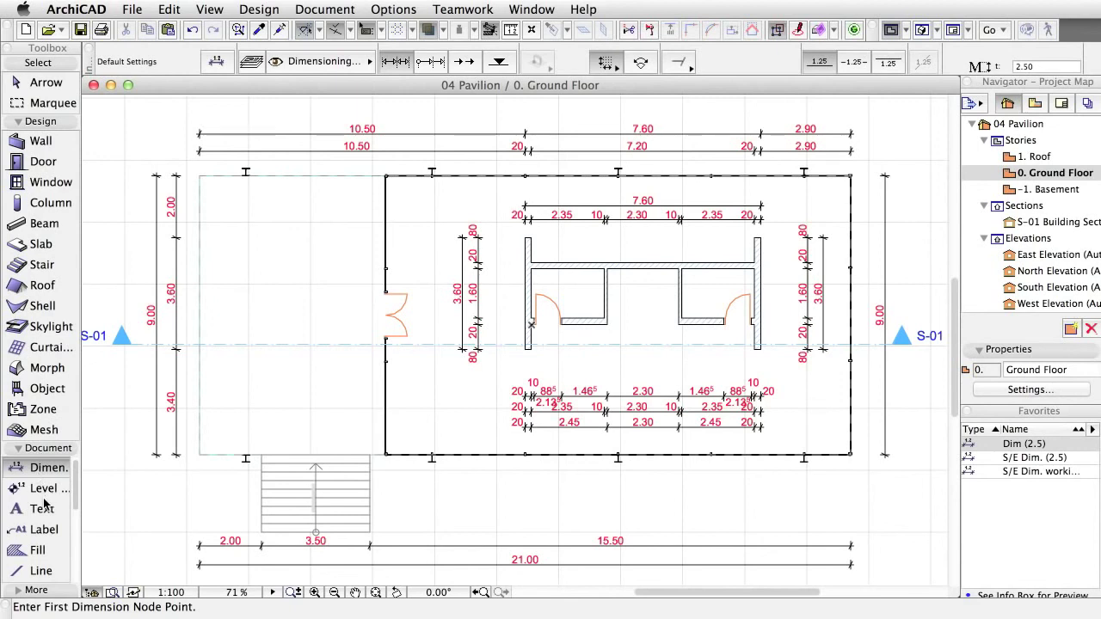
- Start a Building Section with ID S-02, placing its first point above the plan
scroll(47, 486, "down", 3)
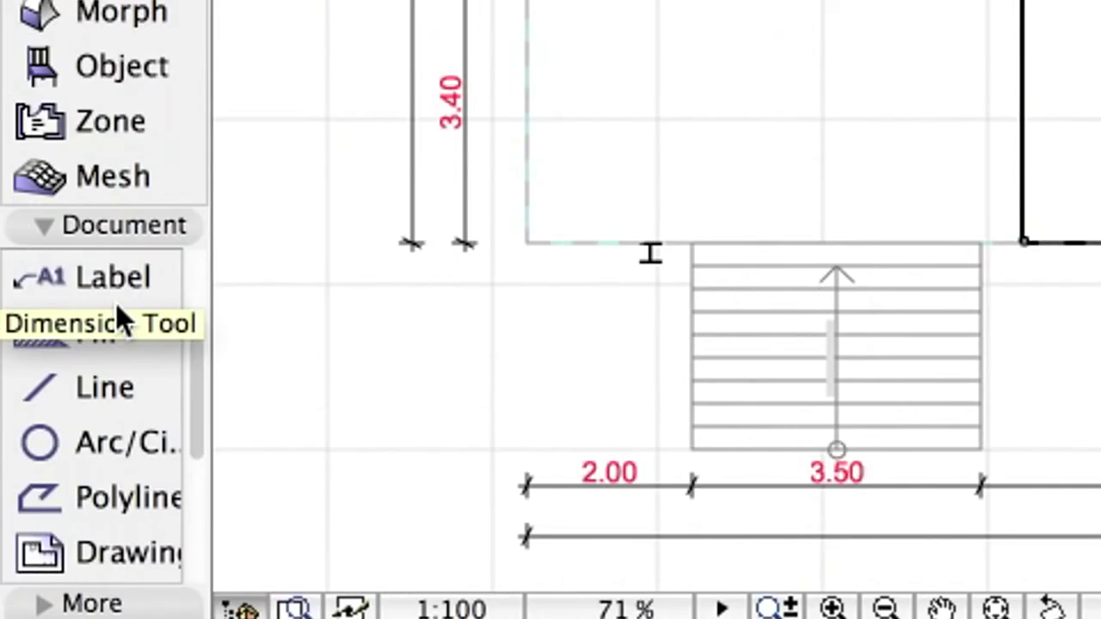
scroll(115, 304, "down", 6)
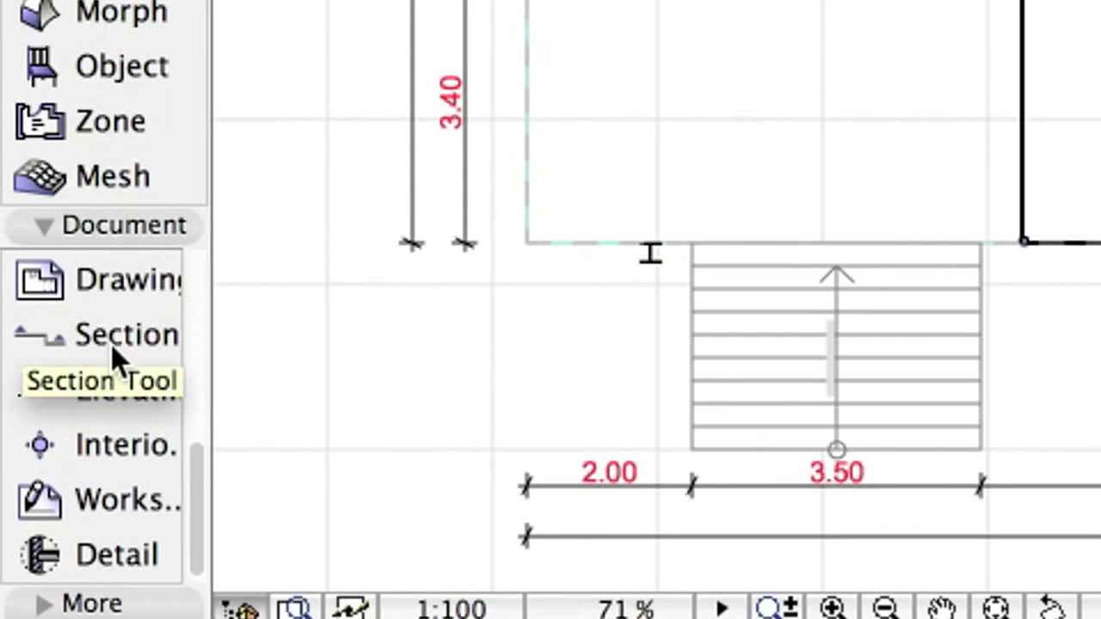
left_click(111, 345)
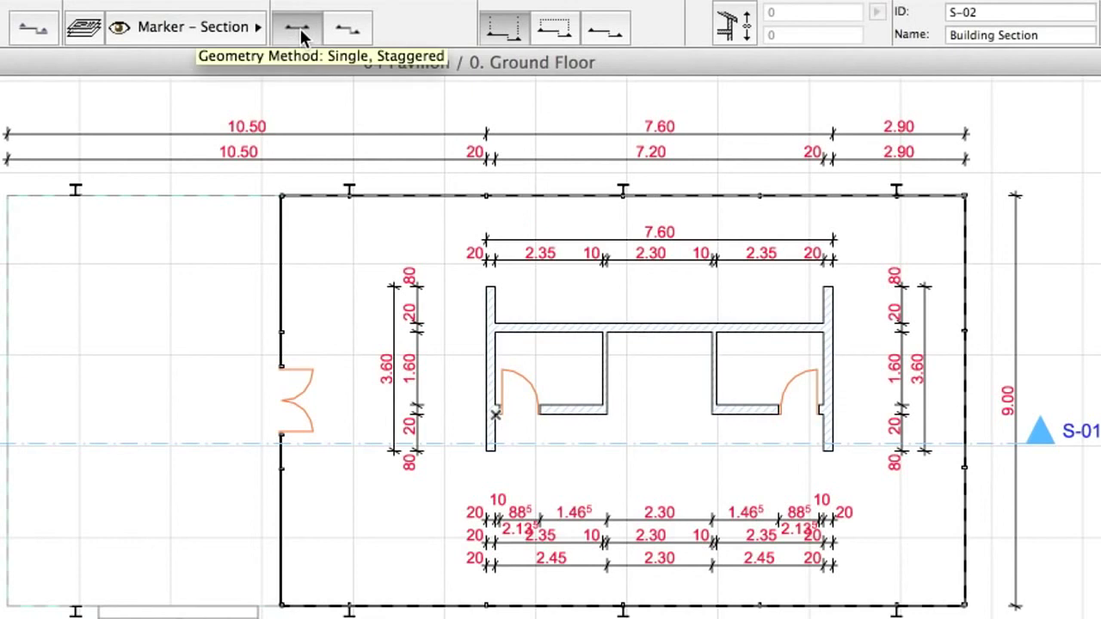
left_click(997, 13)
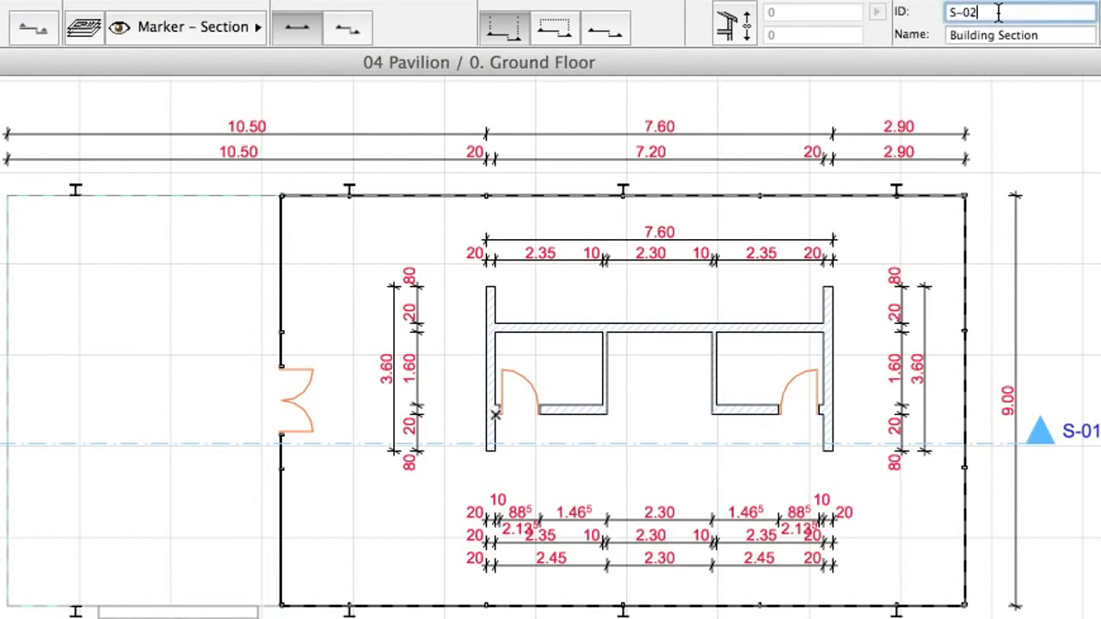
left_click_drag(997, 12, 937, 12)
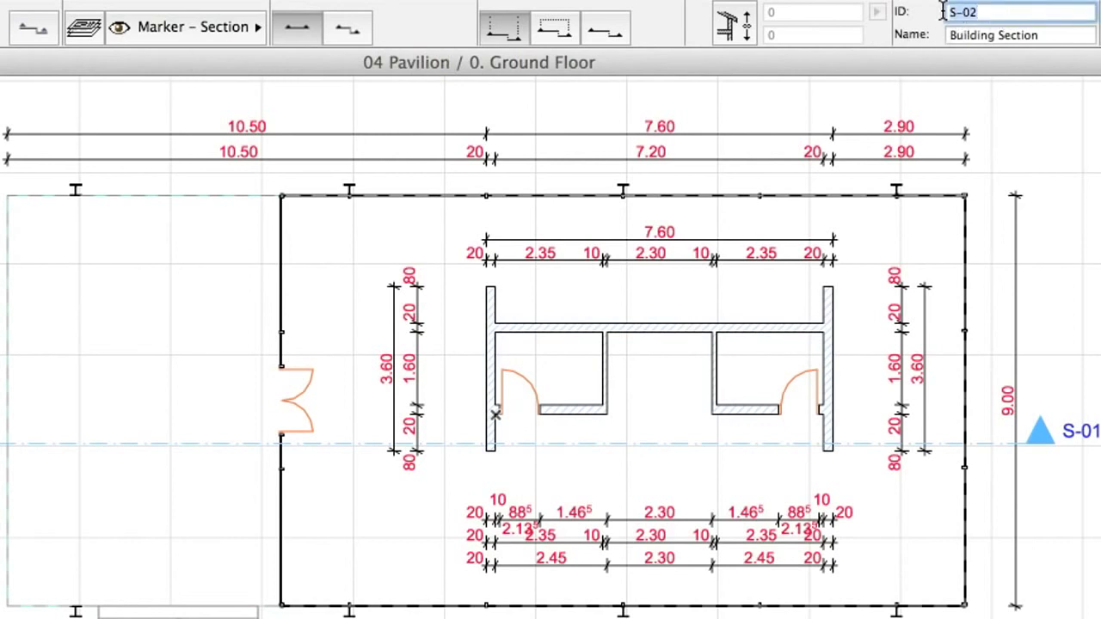
left_click(998, 12)
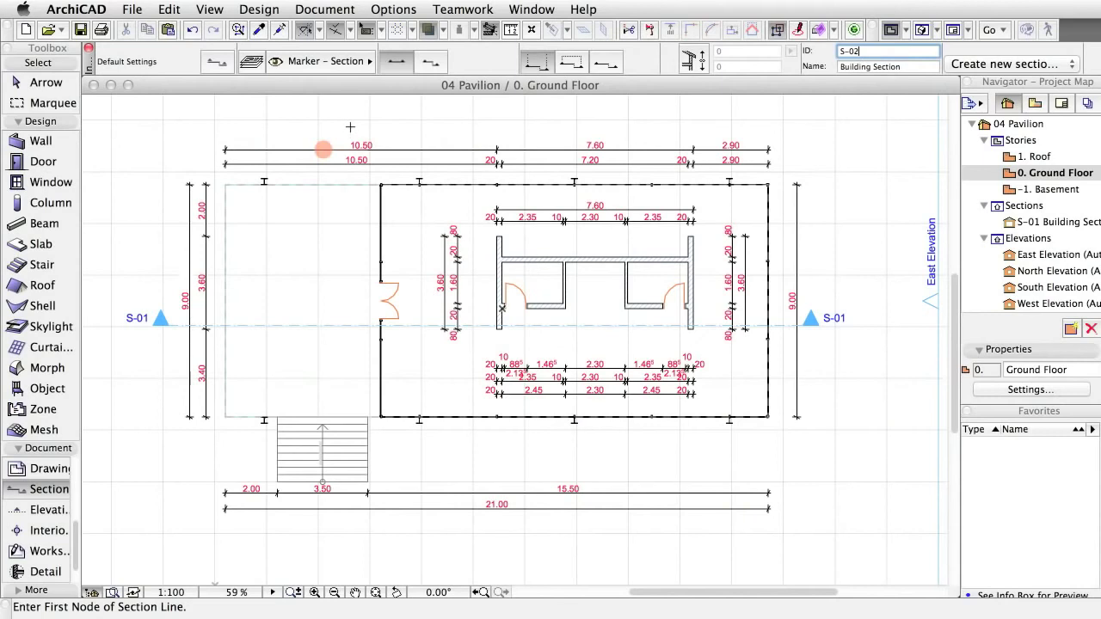
left_click(236, 121)
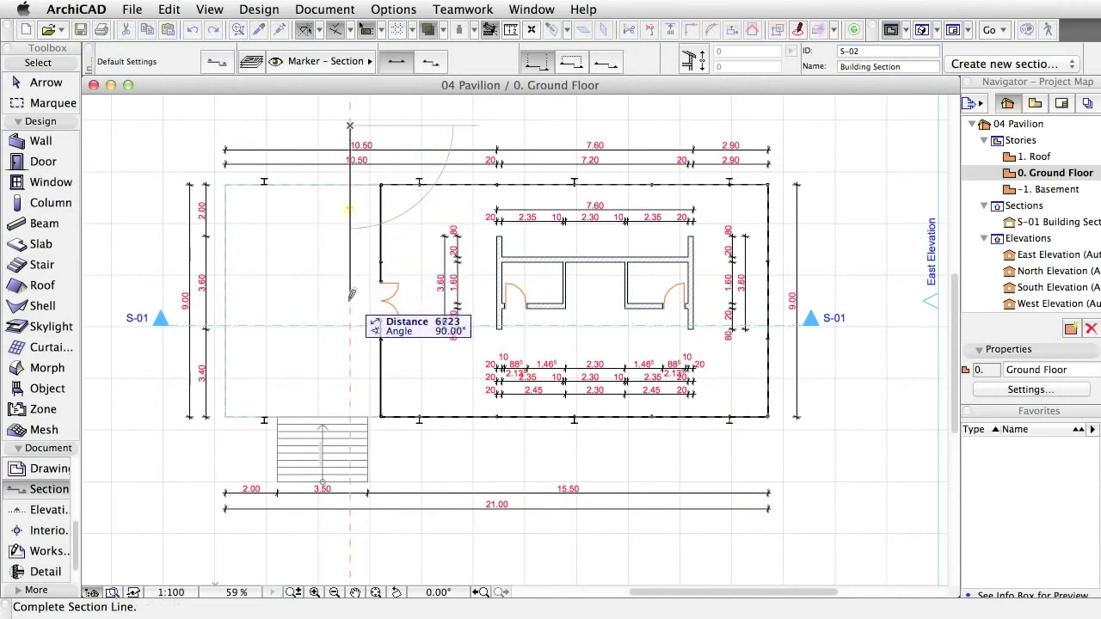
- Finish the vertical S-02 cut below the stair, facing the section toward the right
left_click(349, 534)
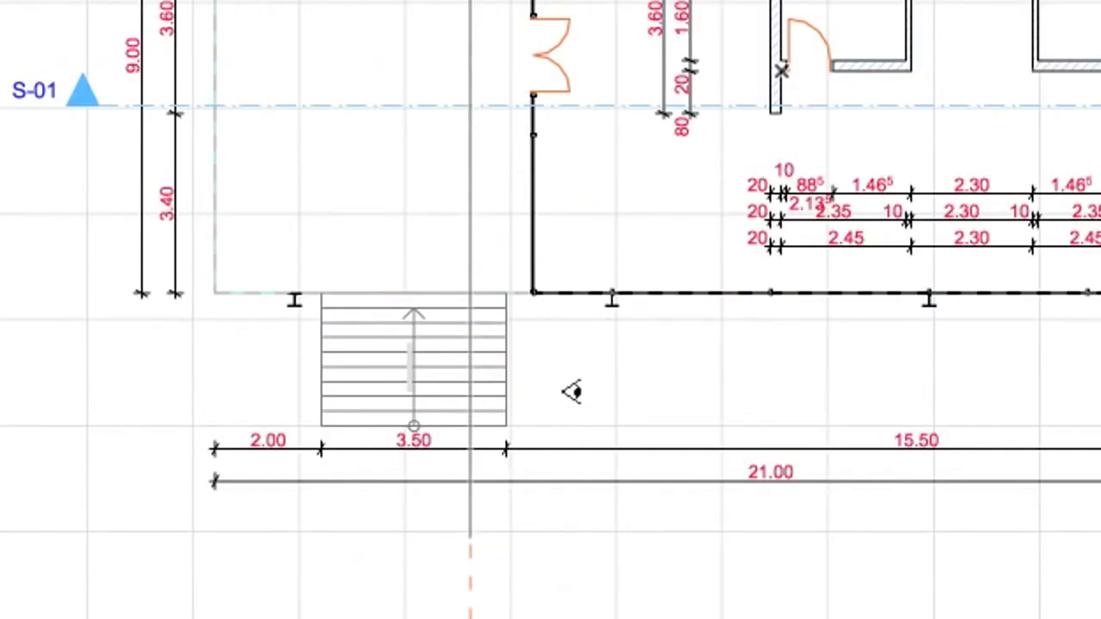
left_click(572, 392)
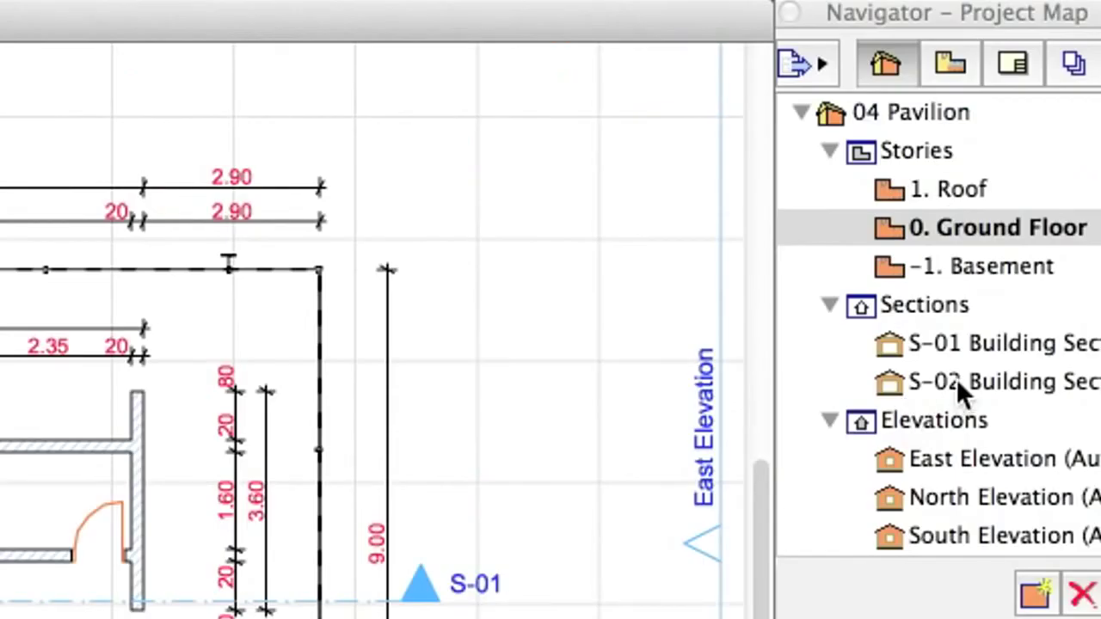
- Open S-02 Building Section from the Sections list in the Project Map
left_click(958, 381)
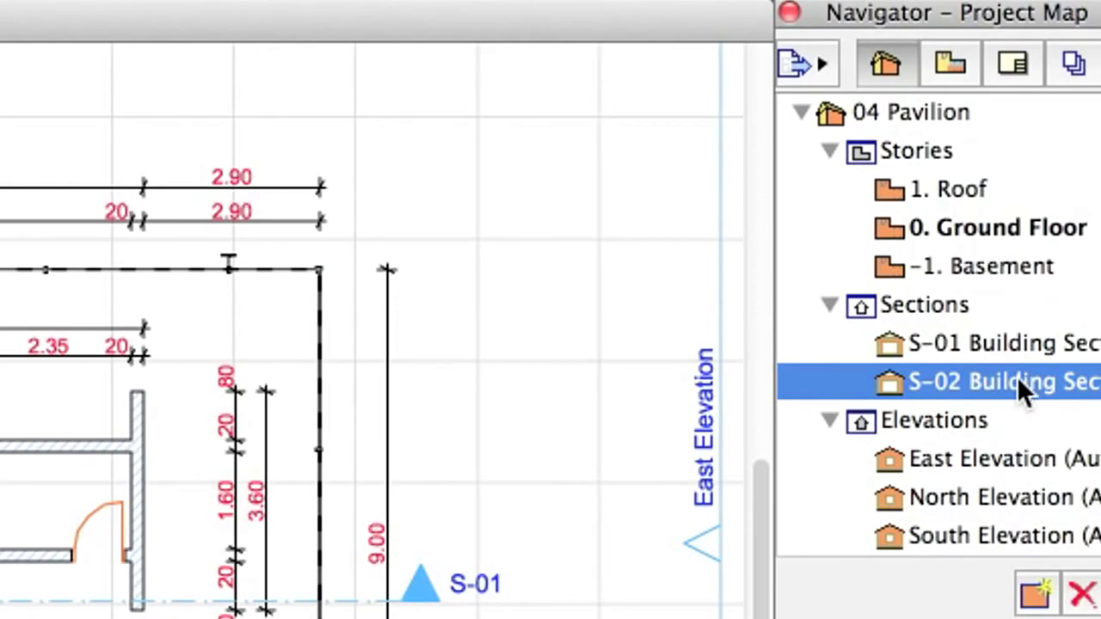
double_click(1017, 376)
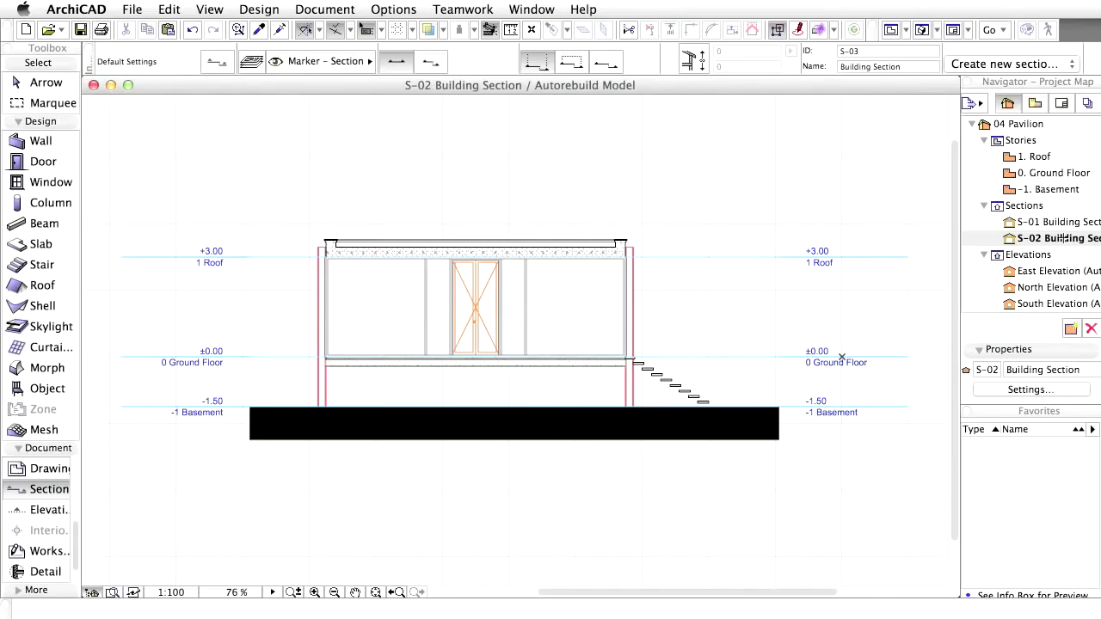